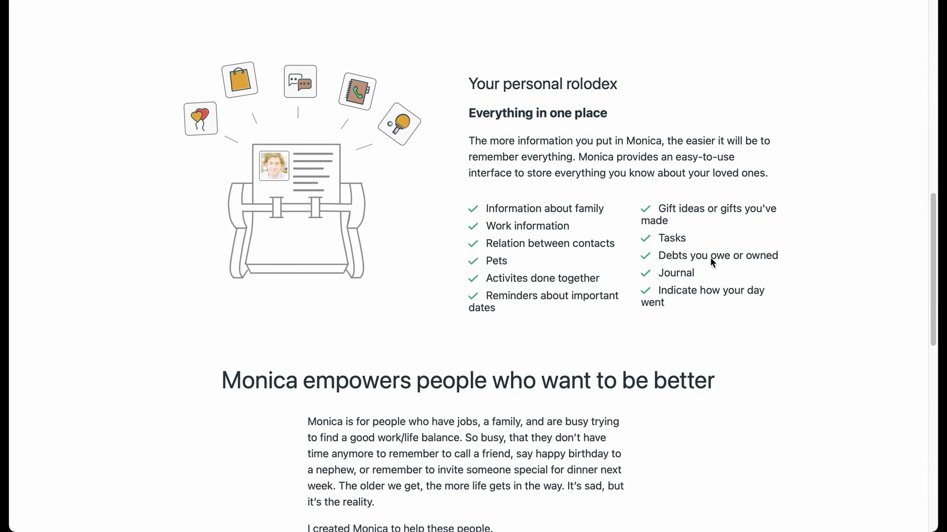
Copy all 33 lines of Monica's example docker-compose file from GitHub
scroll(712, 262, "down", 2)
scroll(713, 263, "down", 4)
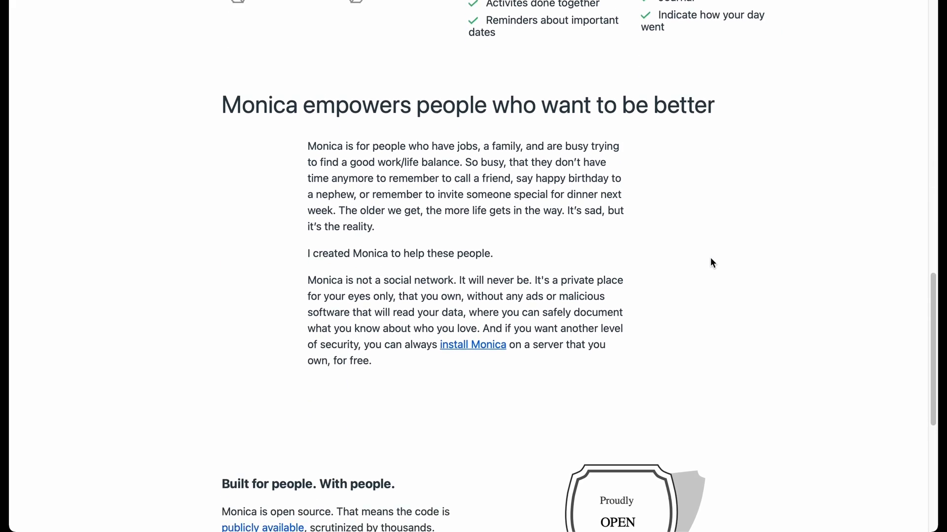
scroll(712, 263, "down", 5)
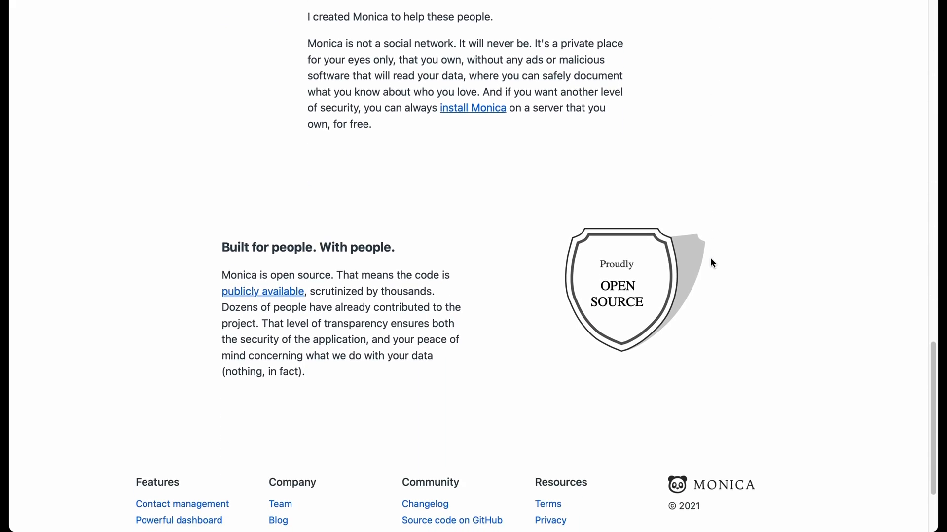
scroll(713, 263, "down", 1)
scroll(712, 262, "down", 1)
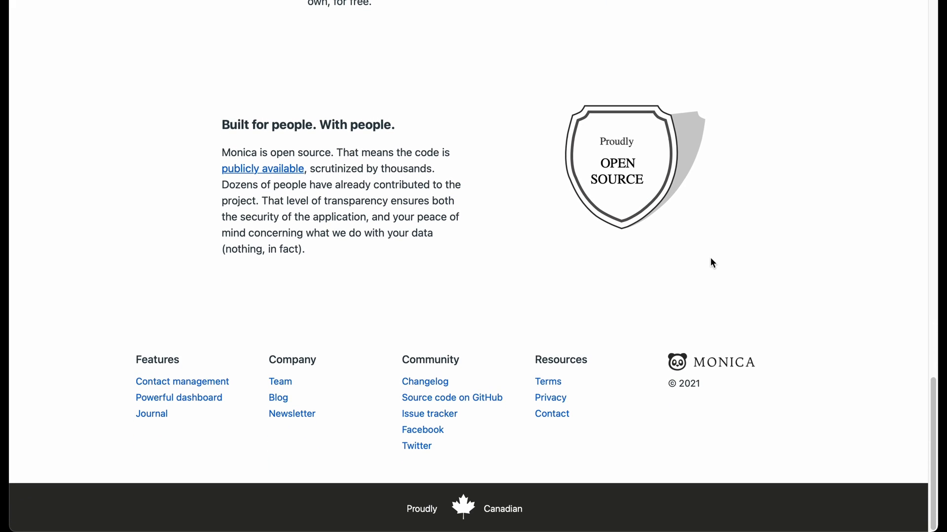
scroll(710, 259, "up", 7)
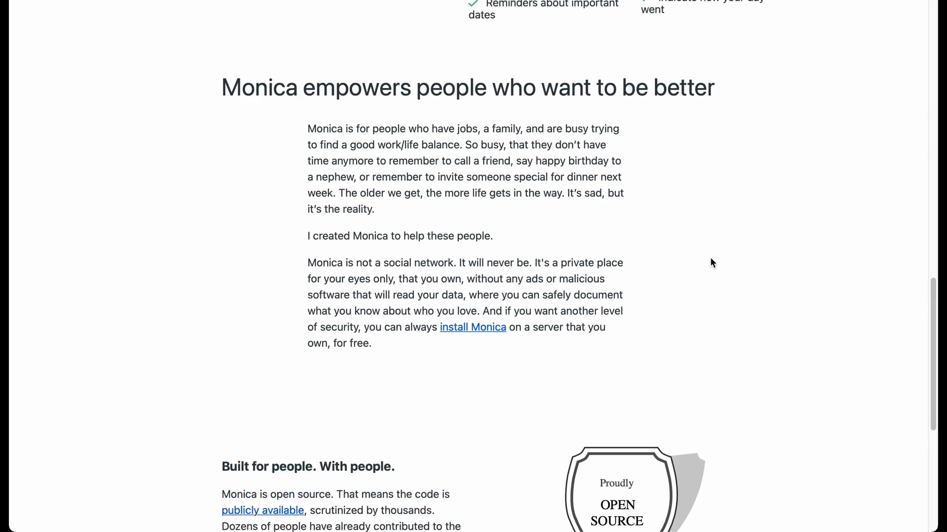
scroll(712, 263, "up", 7)
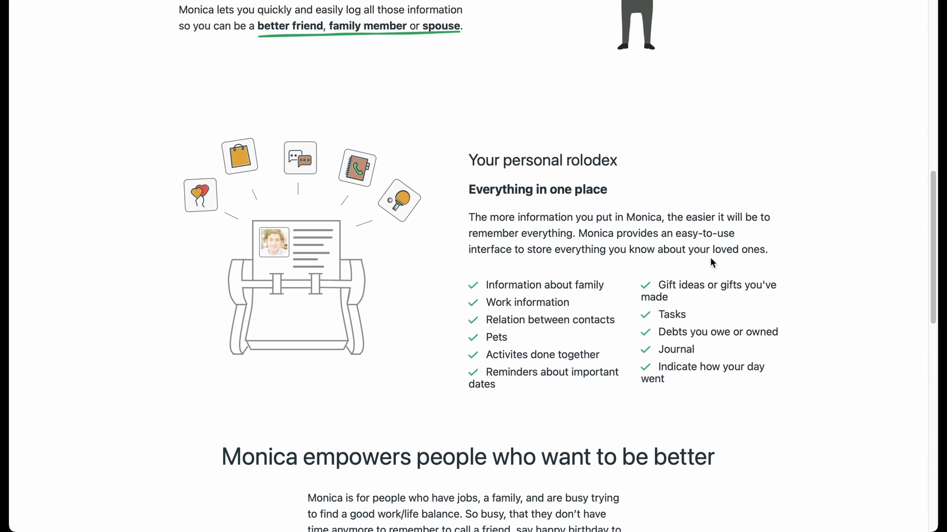
scroll(713, 263, "up", 9)
scroll(712, 262, "up", 2)
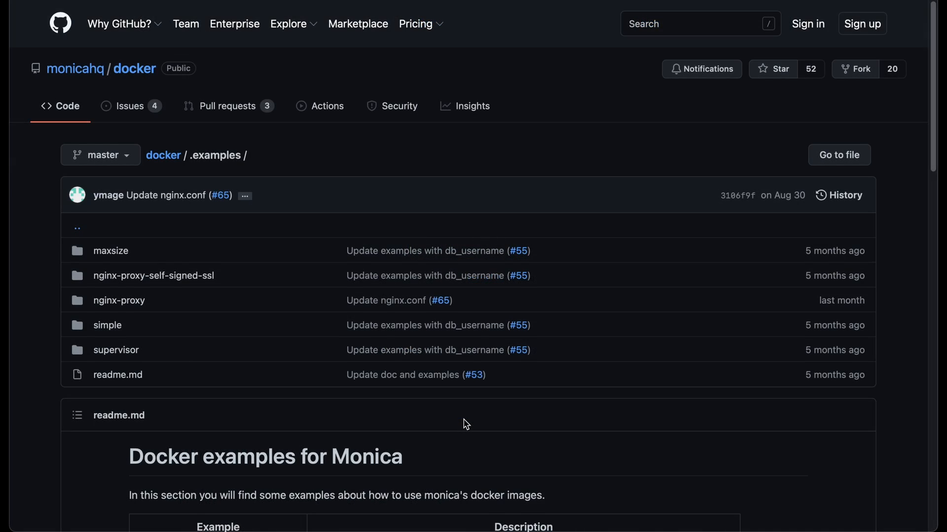
scroll(465, 423, "down", 2)
scroll(466, 424, "down", 1)
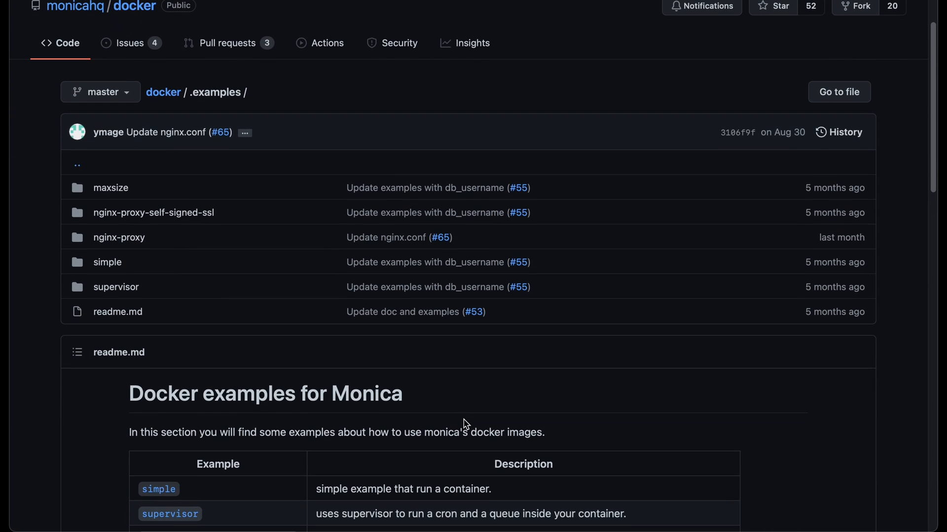
scroll(466, 424, "down", 4)
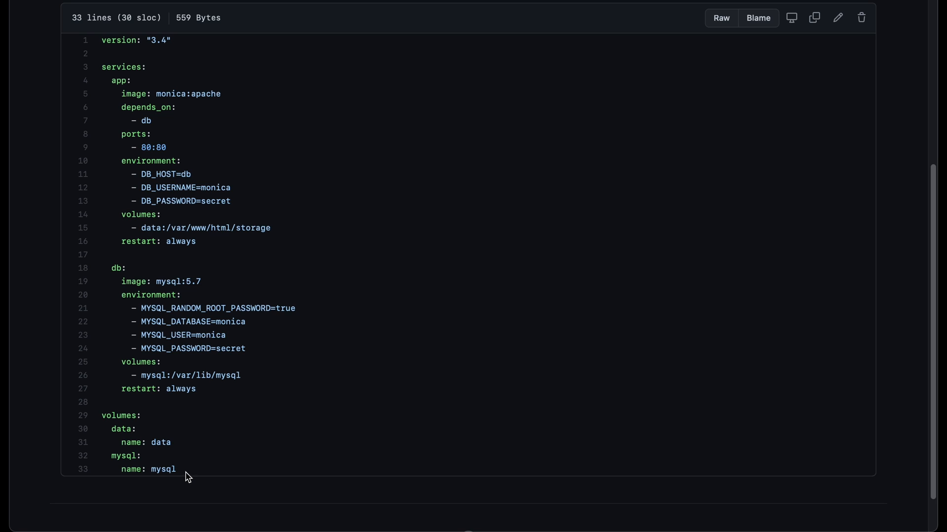
left_click_drag(188, 473, 98, 44)
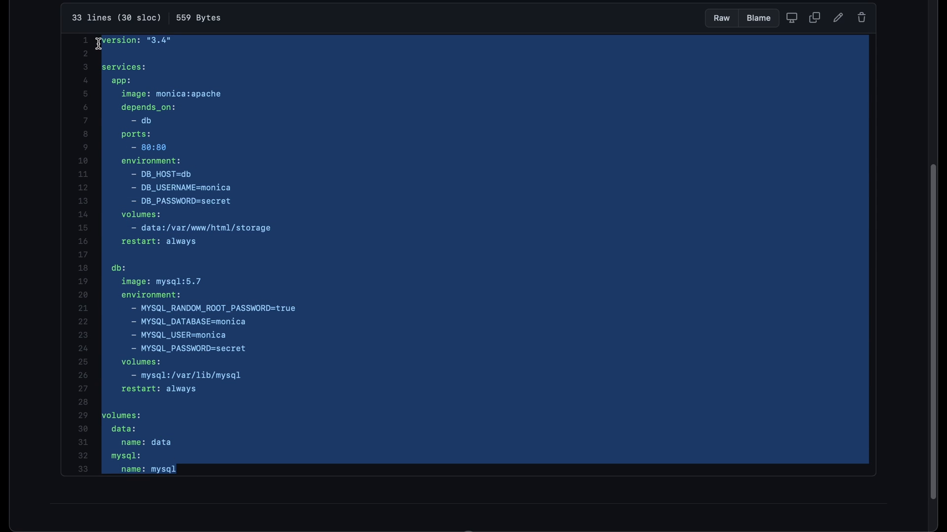
right_click(293, 169)
left_click(332, 215)
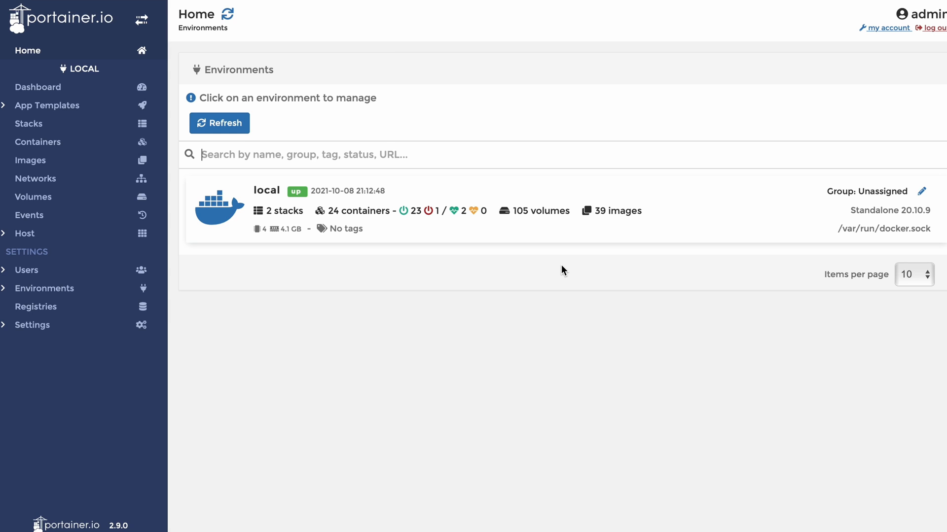
Start a new Portainer stack named 'Monica' using the web editor
left_click(79, 126)
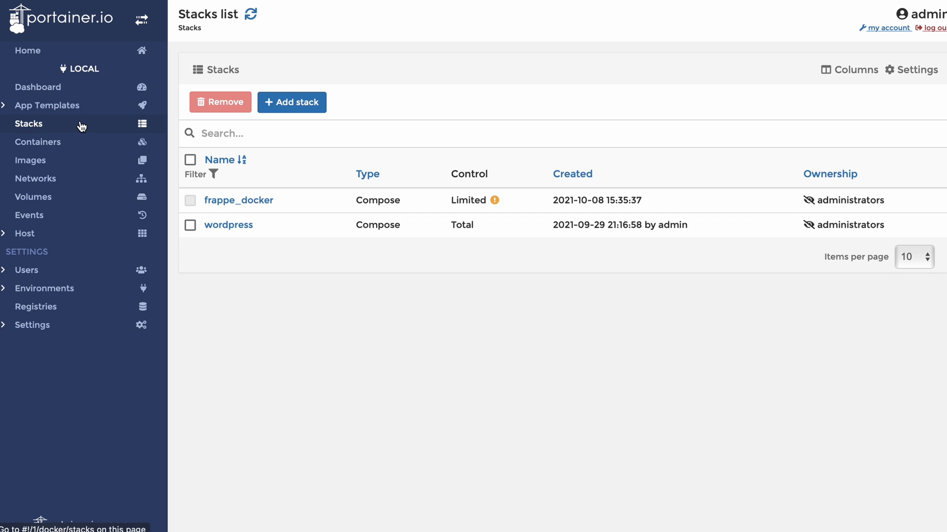
left_click(306, 104)
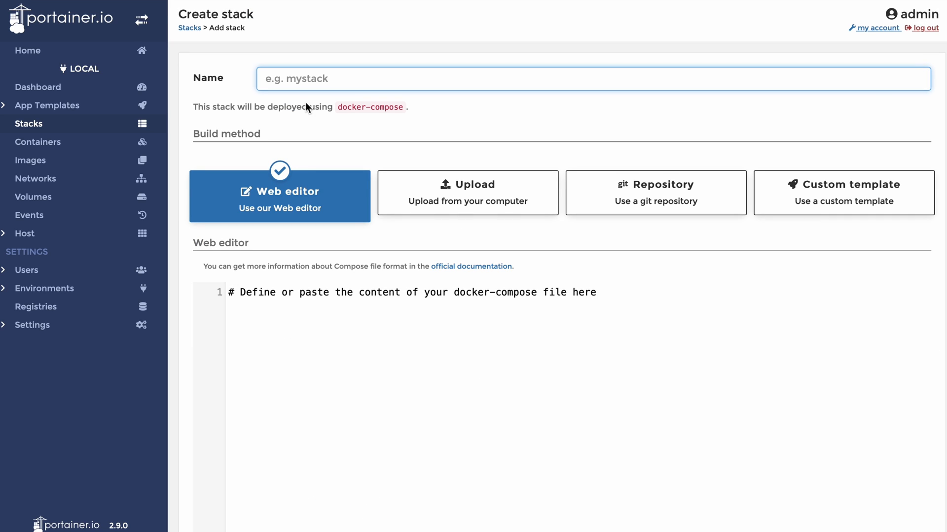
type("Monica")
left_click(360, 326)
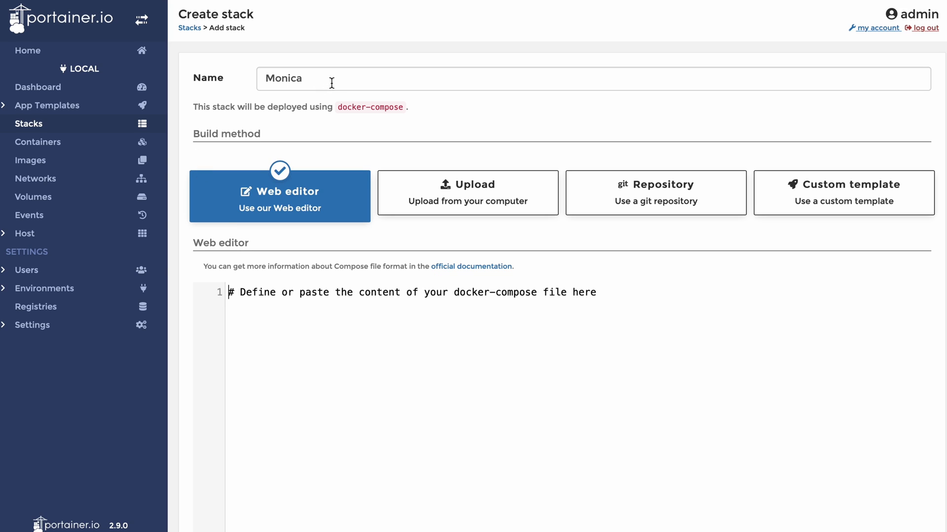
Paste the copied compose file into the Monica stack's web editor
right_click(248, 306)
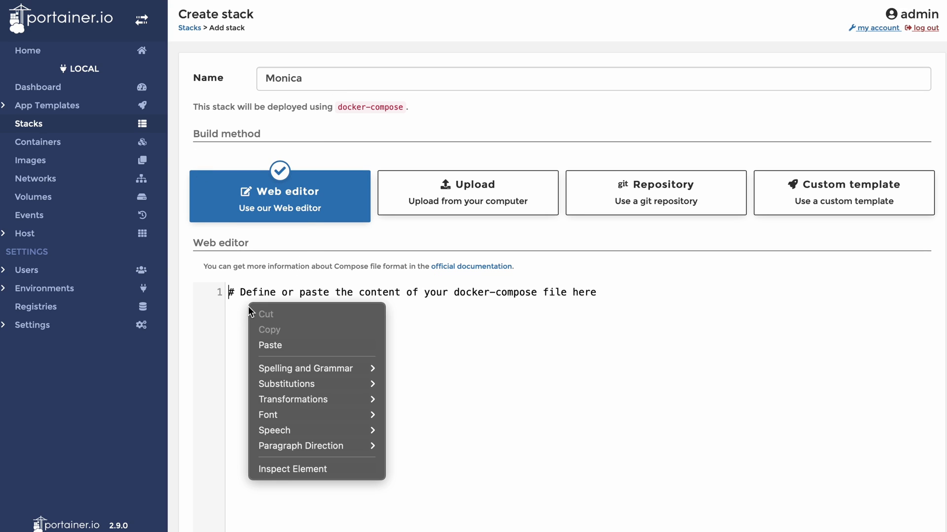
left_click(290, 349)
scroll(567, 359, "up", 4)
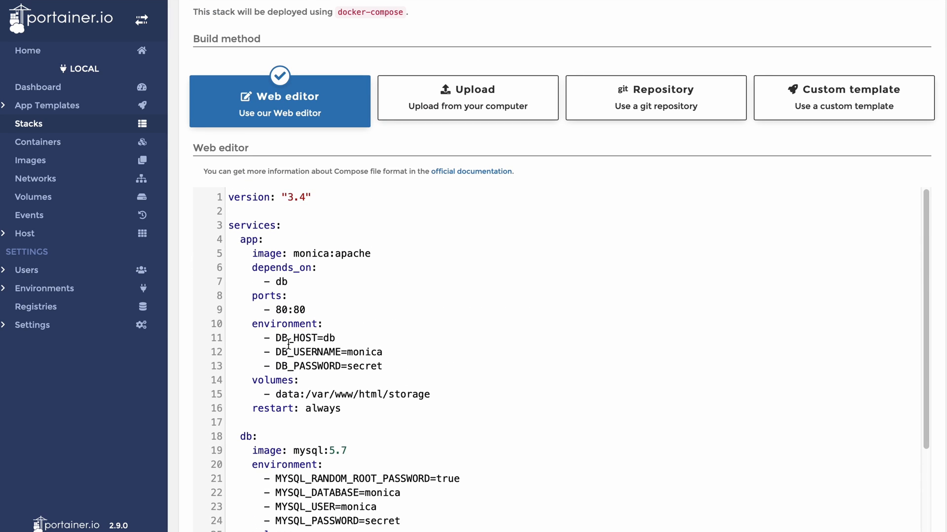
scroll(176, 212, "down", 3)
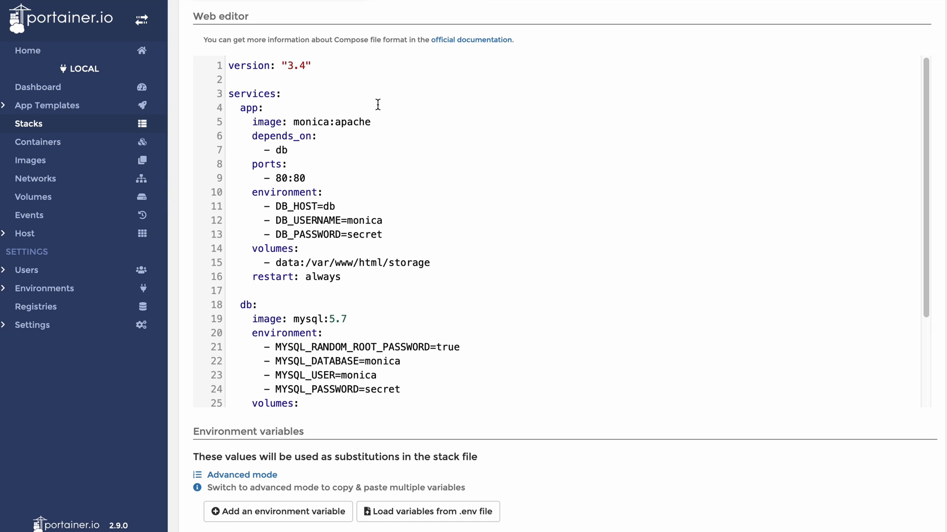
Review the DB_PASSWORD and DB_USERNAME environment lines in the pasted file
scroll(378, 105, "down", 5)
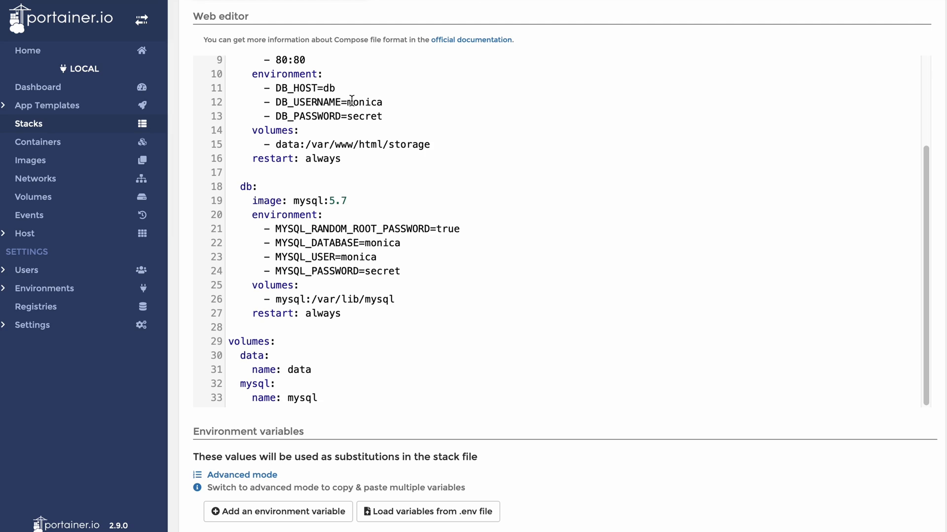
left_click(384, 116)
scroll(488, 203, "up", 1)
scroll(488, 203, "down", 1)
scroll(488, 203, "up", 2)
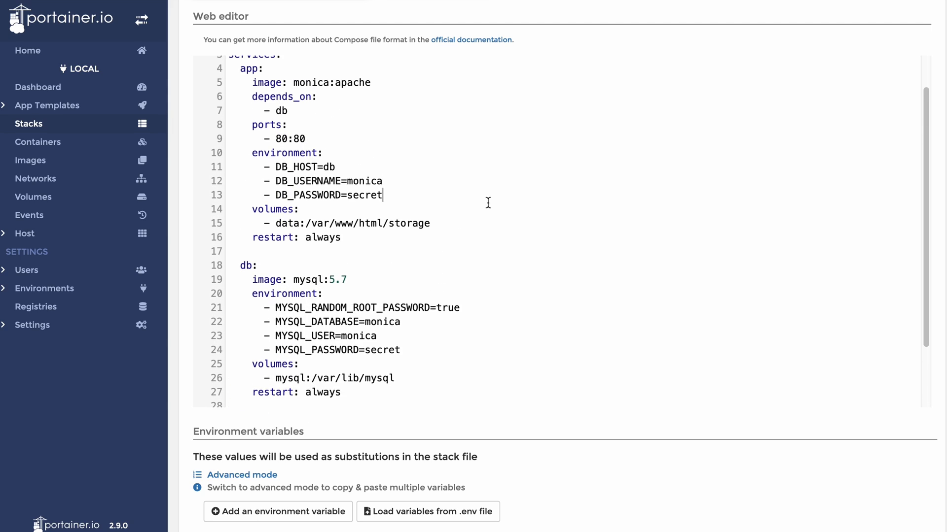
left_click(390, 183)
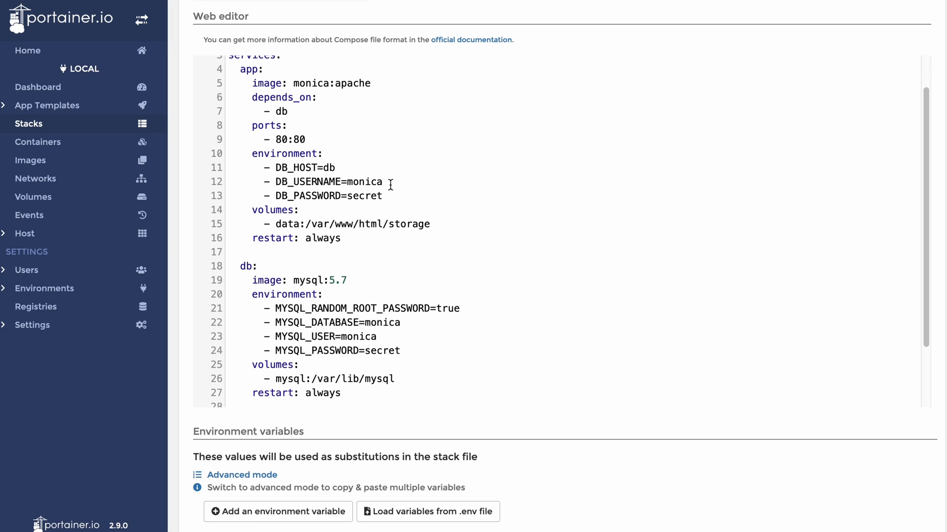
scroll(391, 184, "up", 1)
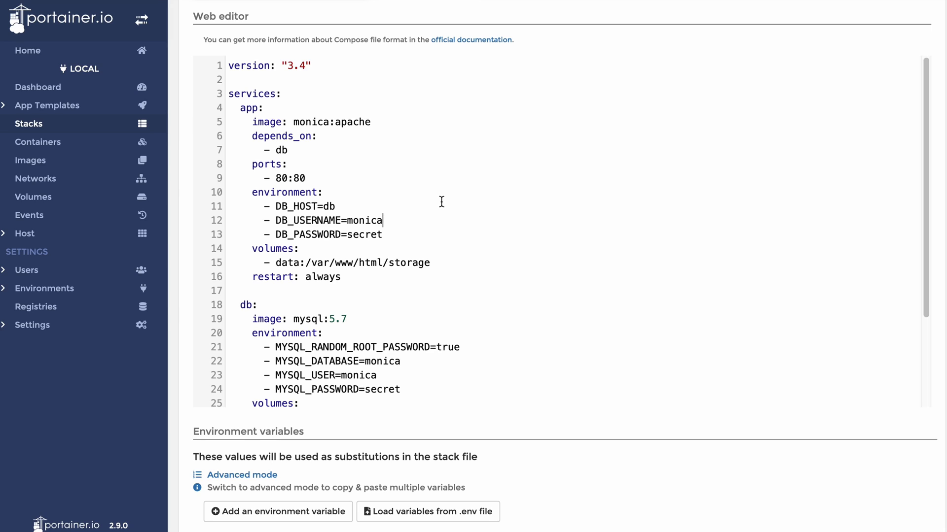
Update the database password lines and change the app's port mapping to 8097:80
left_click(434, 234)
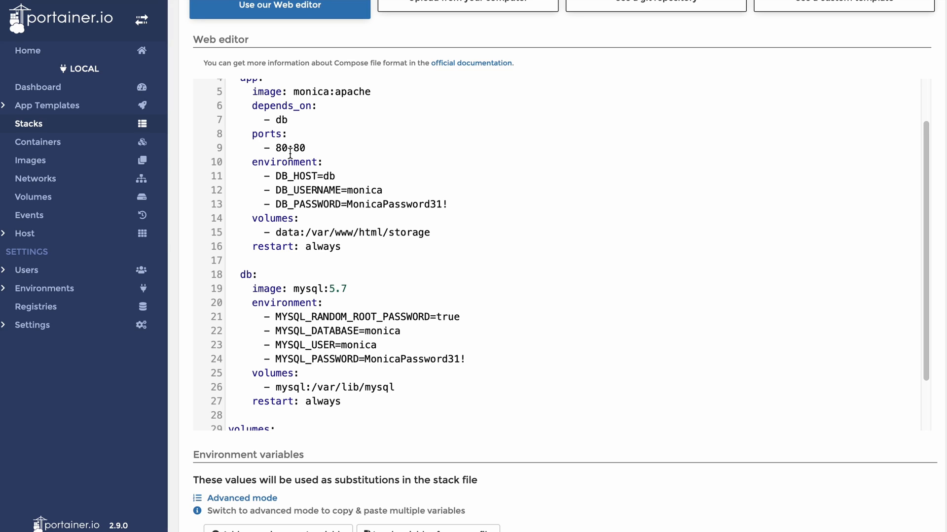
left_click(290, 152)
type("97")
scroll(191, 155, "down", 1)
scroll(317, 191, "down", 2)
scroll(317, 191, "up", 2)
scroll(317, 191, "down", 1)
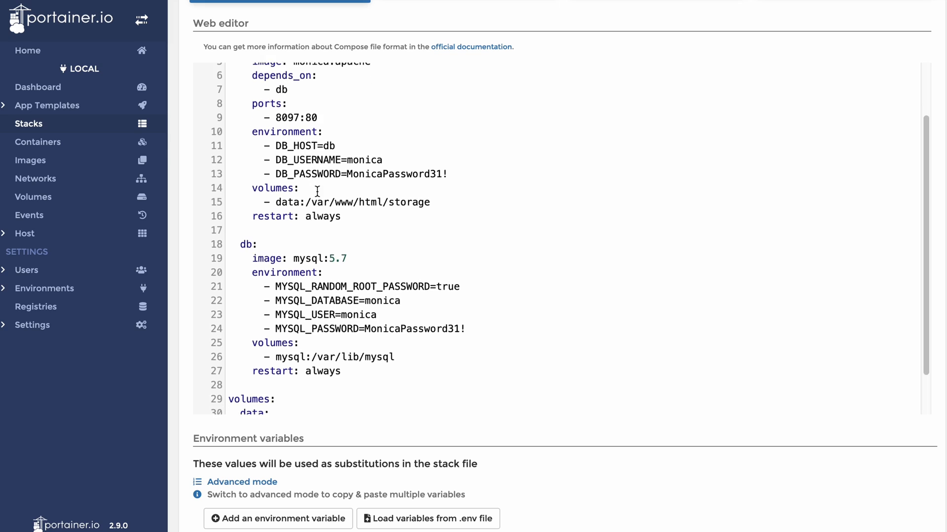
scroll(317, 191, "down", 2)
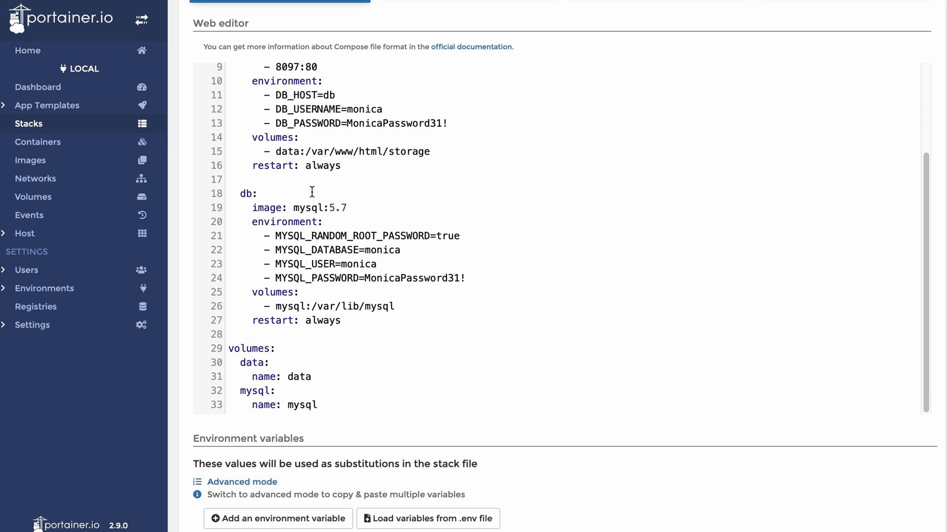
scroll(182, 216, "down", 1)
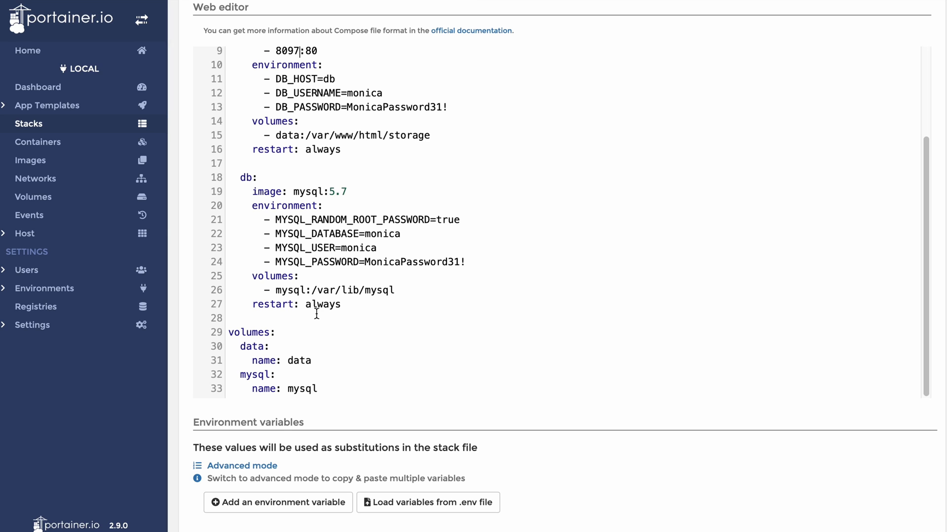
scroll(316, 314, "down", 10)
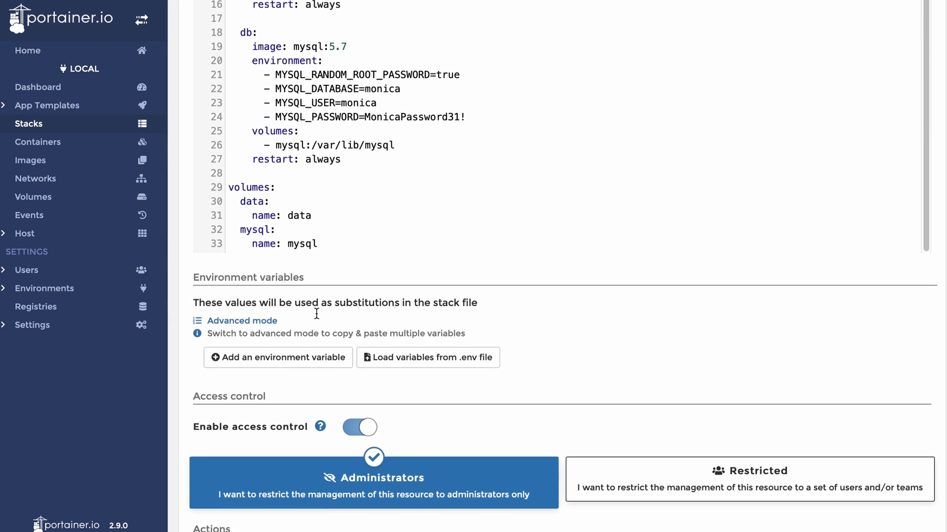
scroll(316, 314, "down", 1)
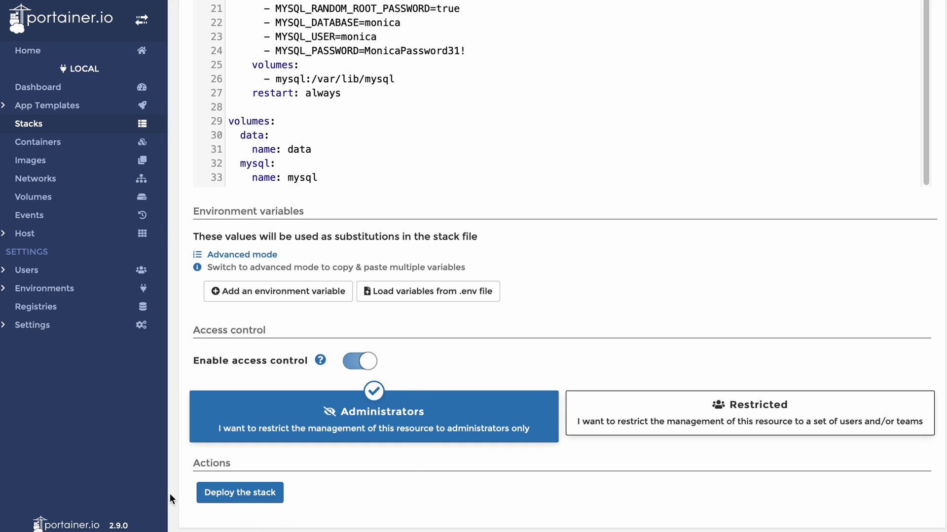
Deploy the Monica stack
left_click(270, 496)
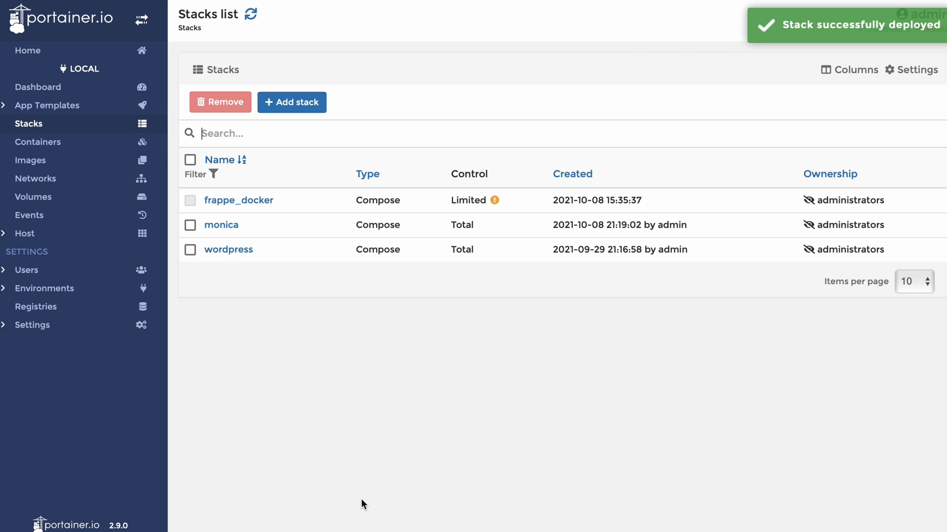
Open the monica stack and check the monica_db_1 container's logs
left_click(221, 225)
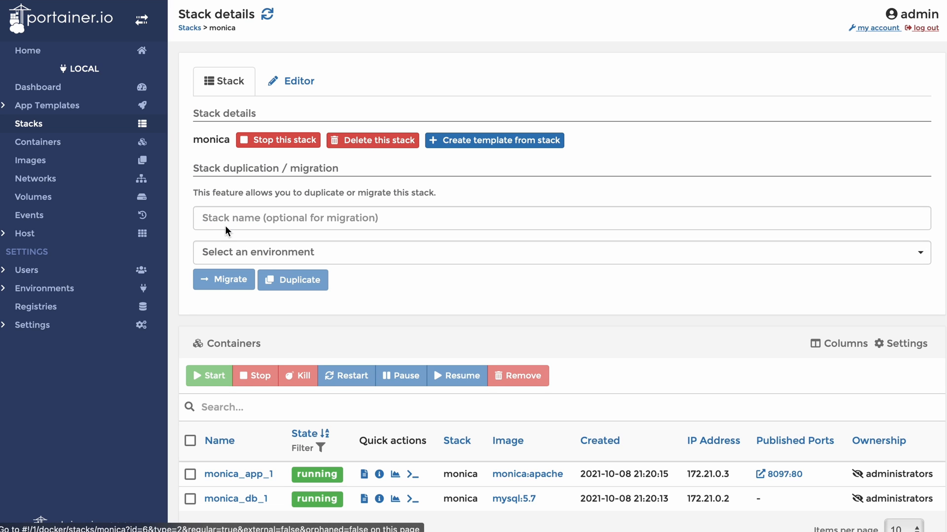
scroll(225, 226, "down", 5)
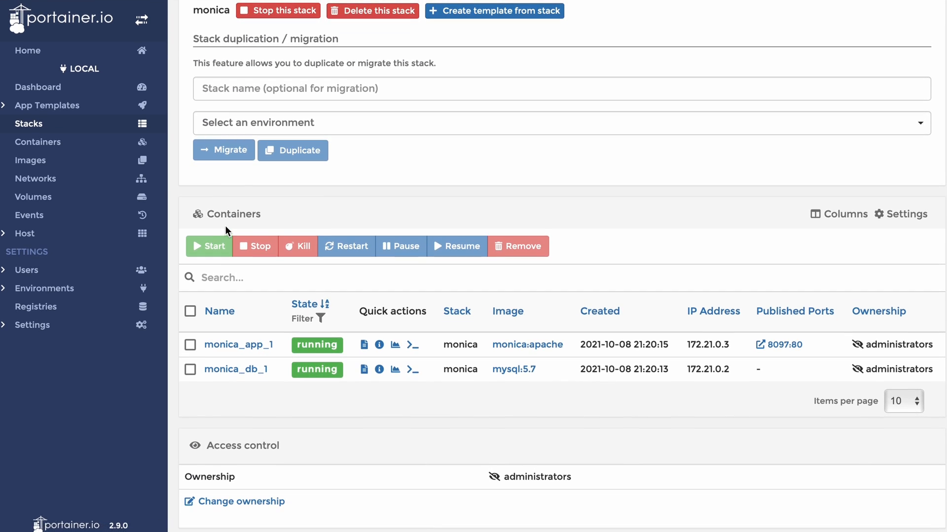
left_click(363, 372)
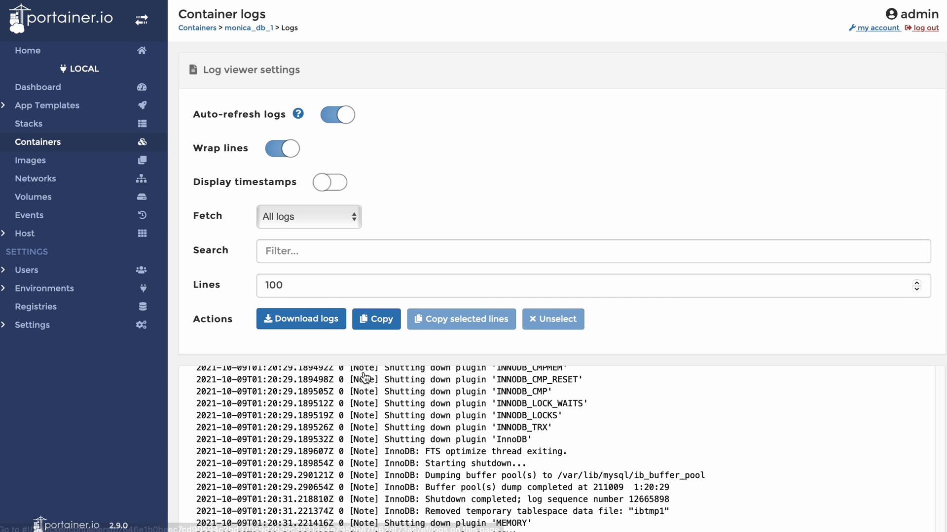
scroll(363, 372, "down", 5)
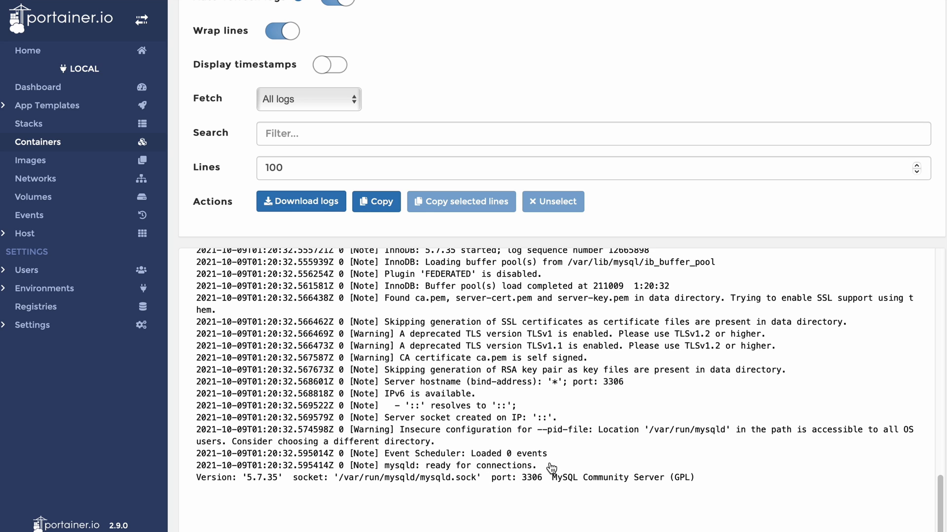
scroll(249, 120, "up", 3)
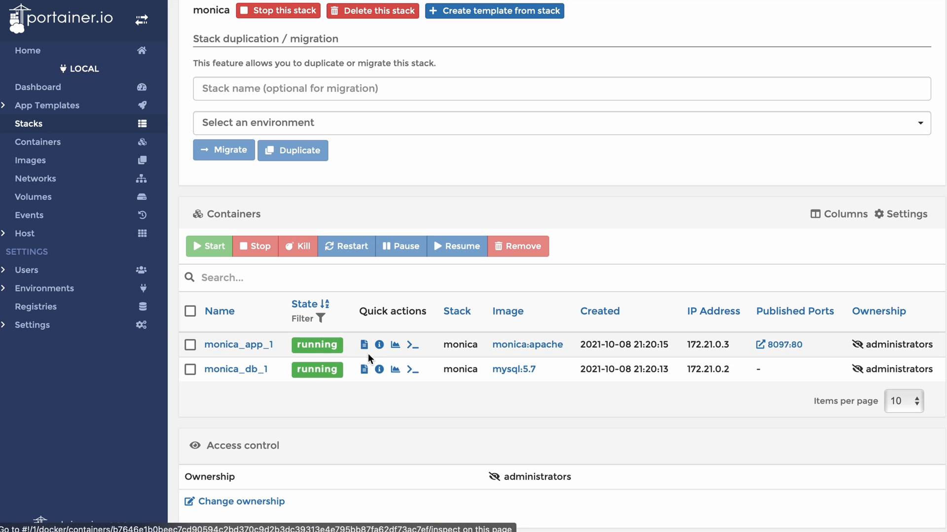
Confirm in monica_app_1's logs that the application is now live
left_click(363, 347)
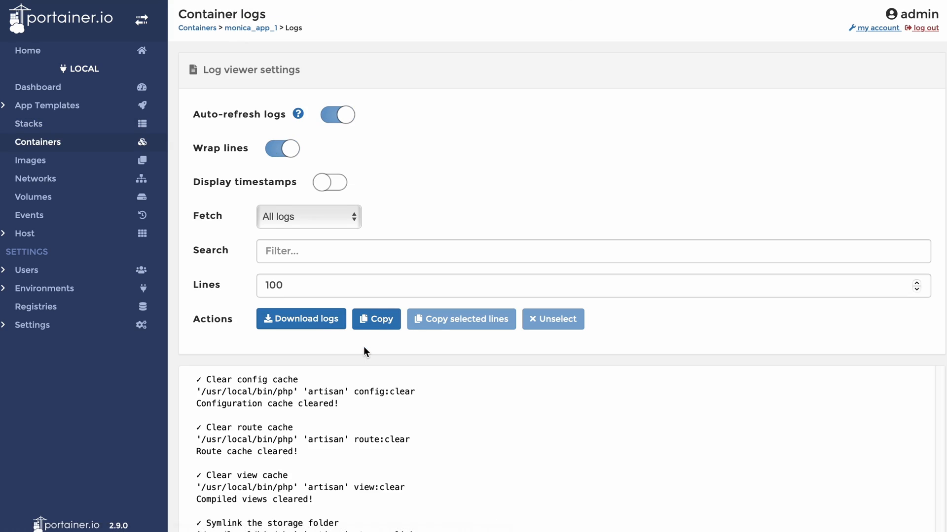
scroll(364, 348, "down", 3)
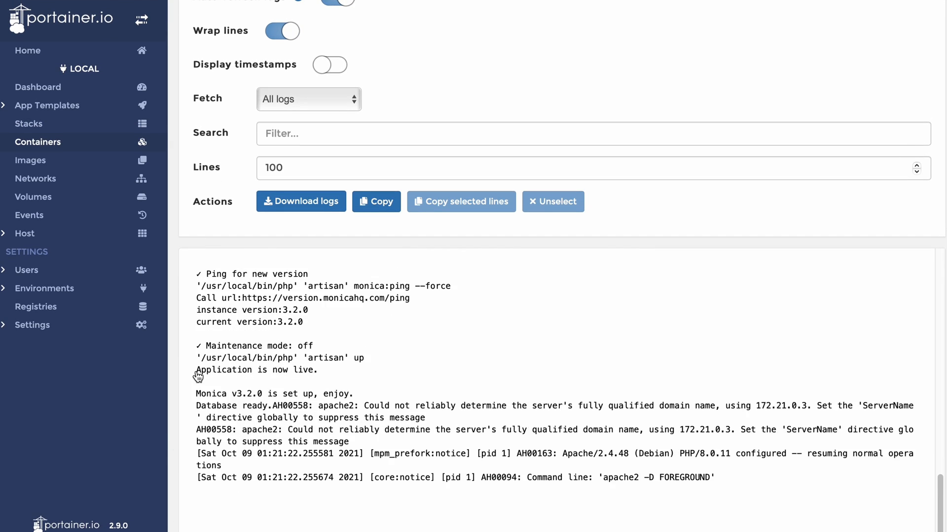
left_click_drag(197, 373, 334, 369)
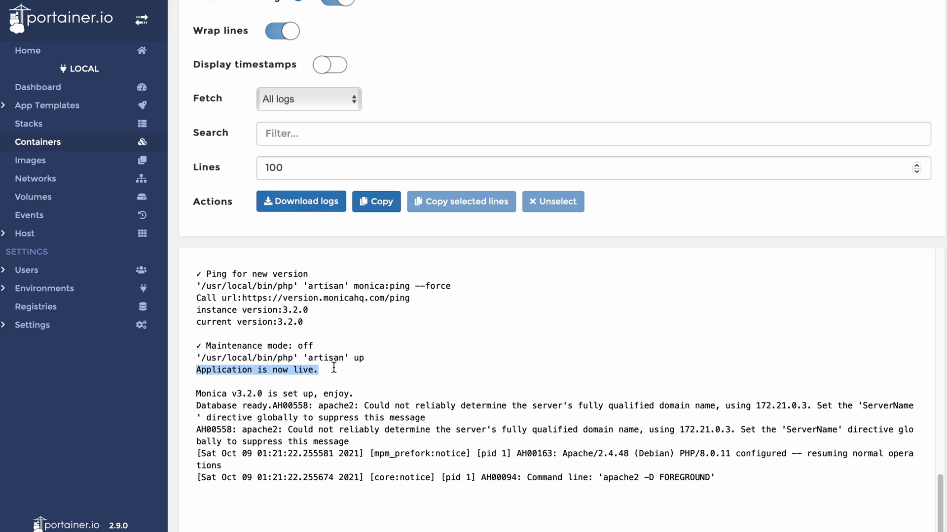
left_click(84, 124)
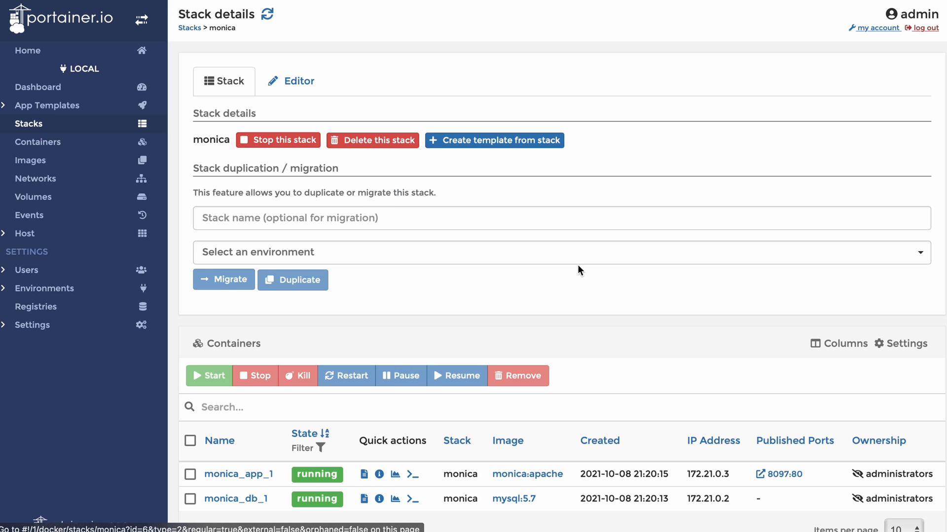
scroll(568, 265, "down", 3)
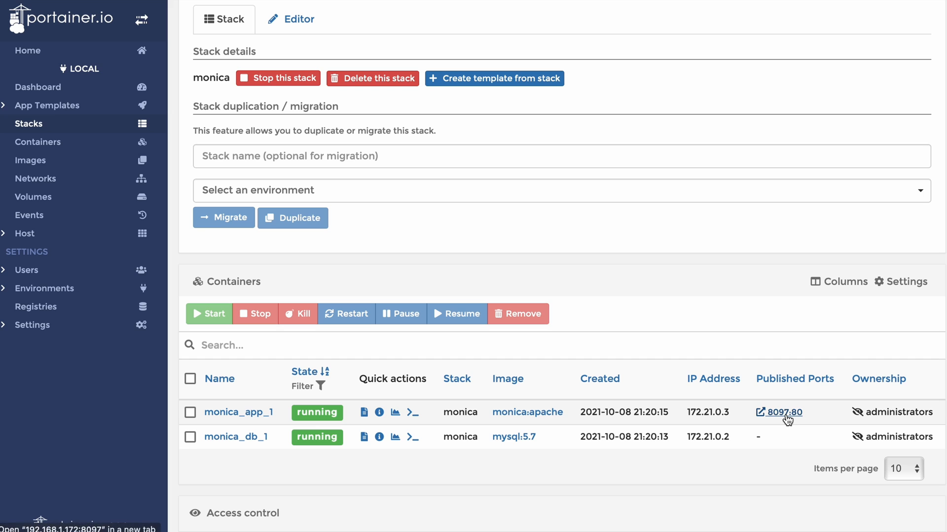
Open Monica through the 8097:80 port link and enter the account e-mail address
left_click(786, 416)
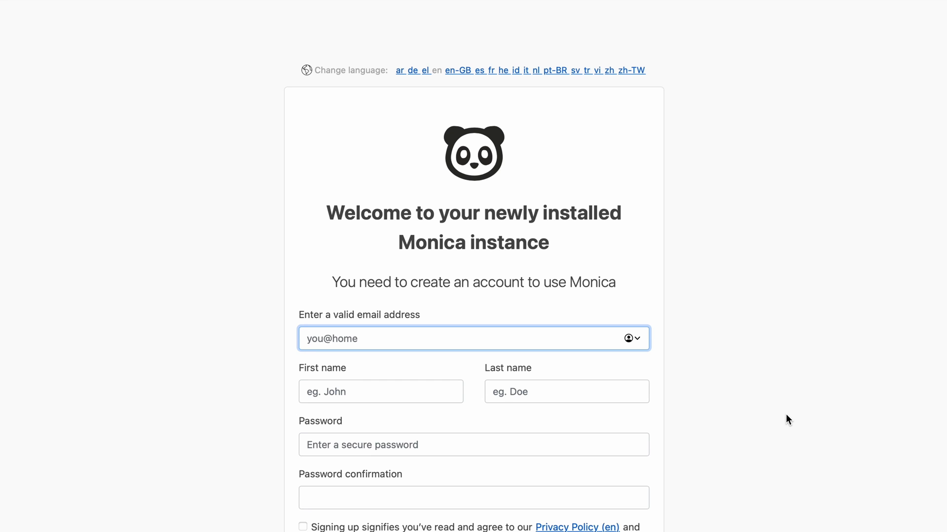
scroll(786, 414, "down", 3)
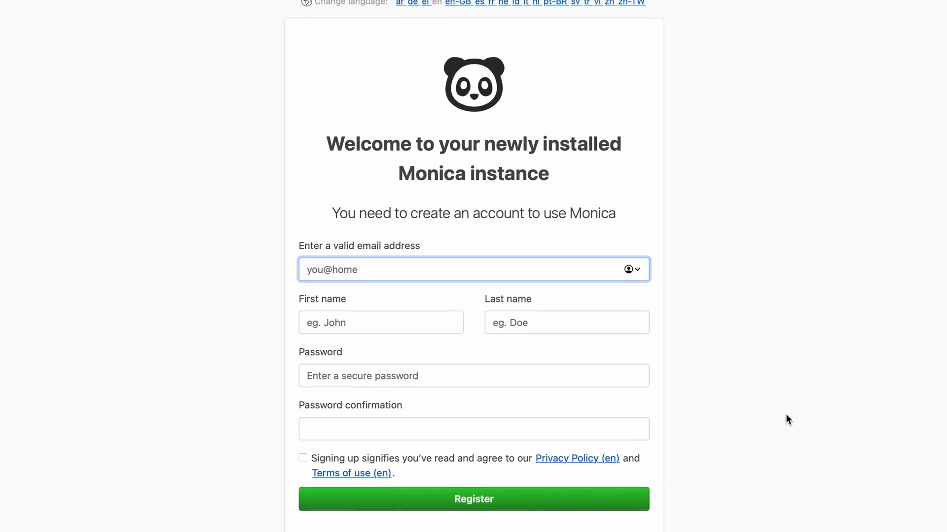
scroll(786, 419, "down", 1)
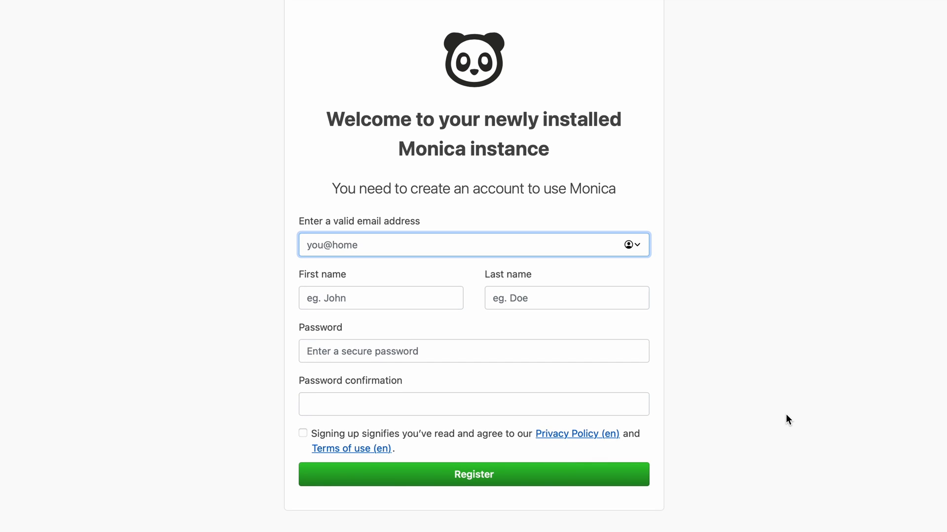
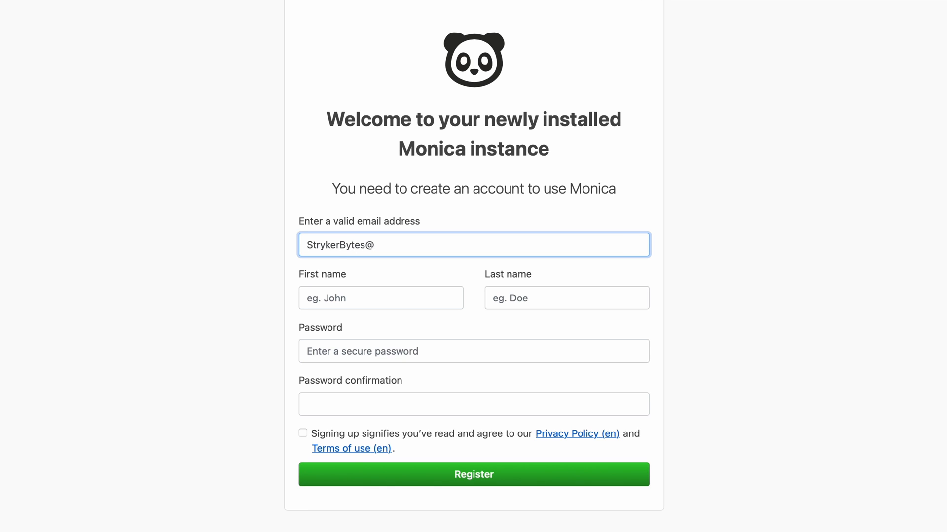
Enter the first and last name and password twice, accept the terms, and register
key("Tab")
type("Stryker")
key("Tab")
type("Bytes")
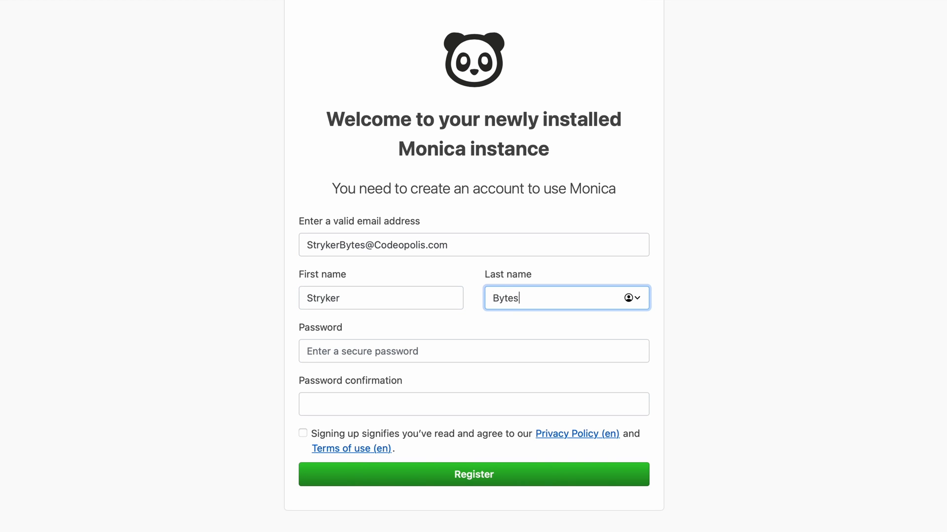
key("Tab")
type("p••••••••••••")
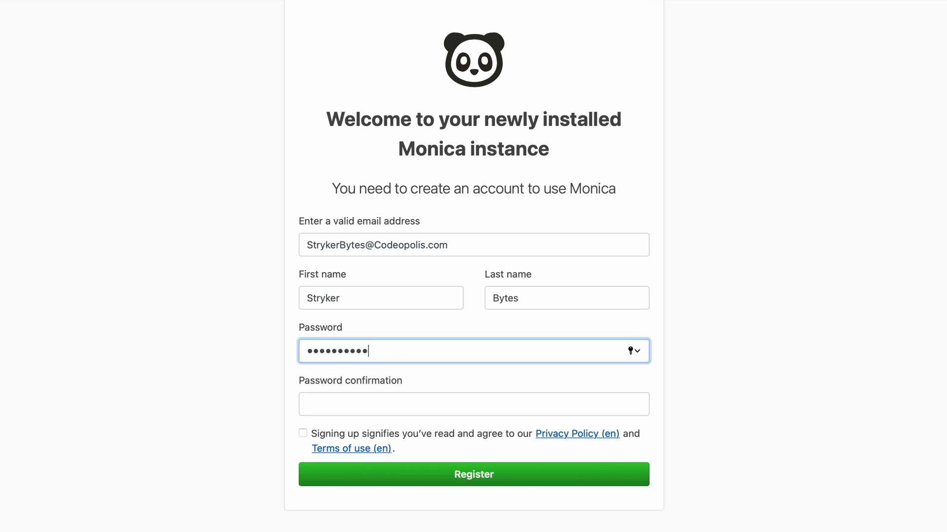
key("Tab")
type("••••••••••••")
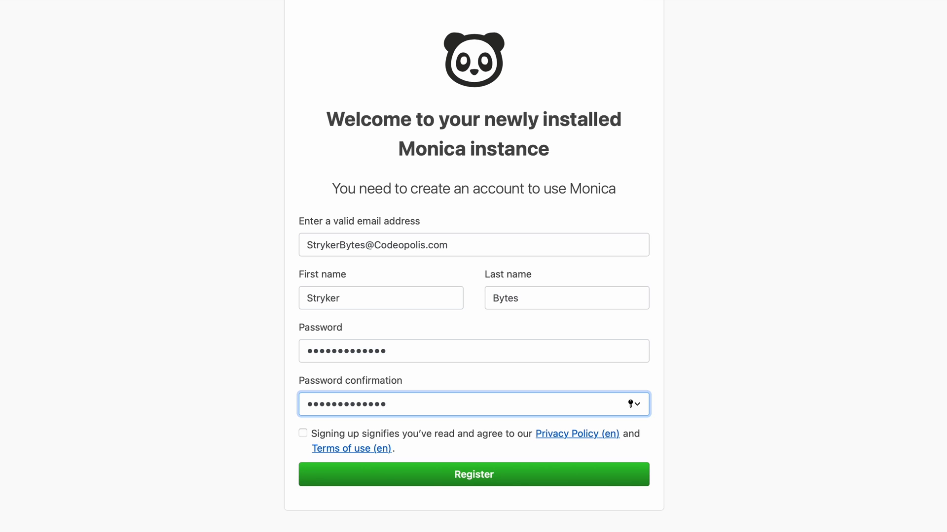
left_click(303, 434)
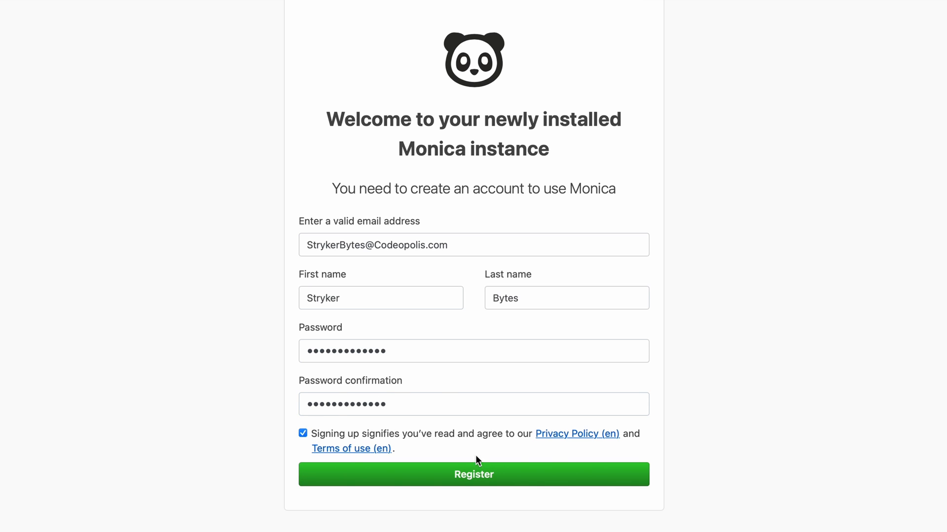
left_click(476, 467)
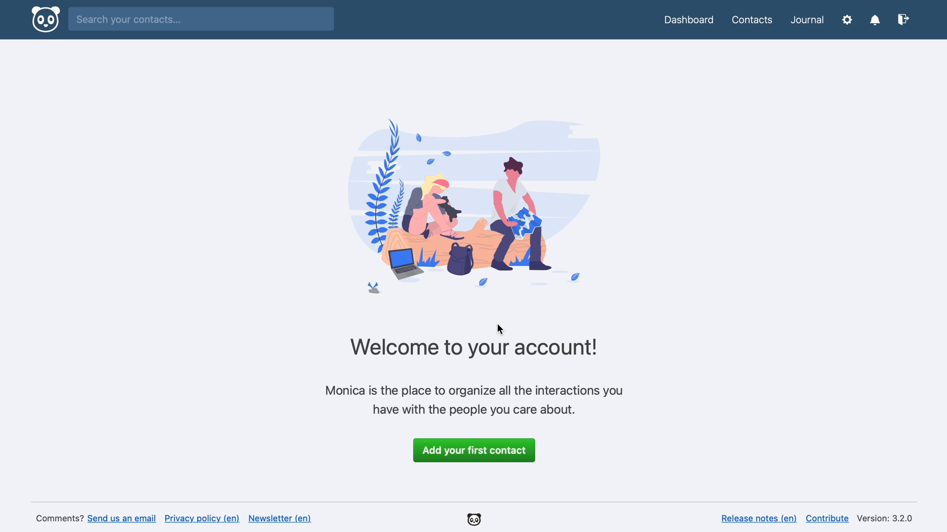
Add the first contact with first name, last name and gender Man
left_click(493, 456)
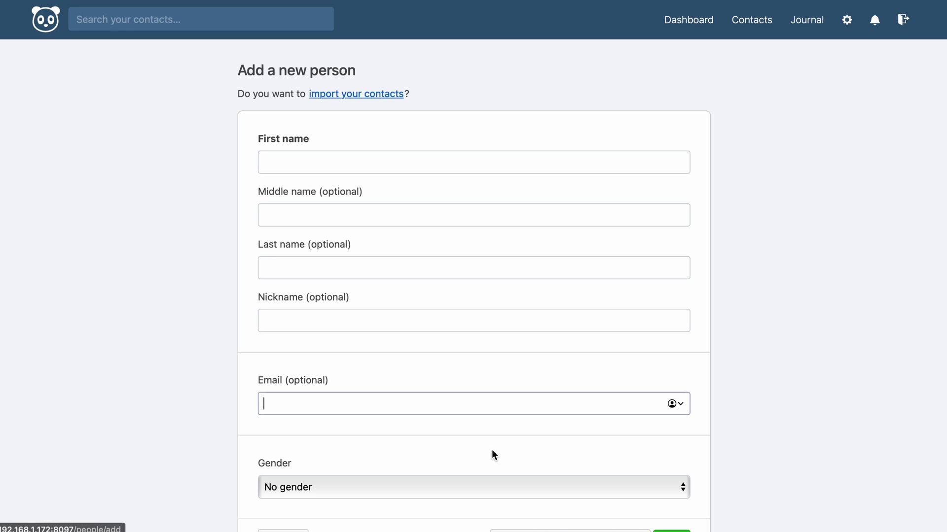
left_click(407, 168)
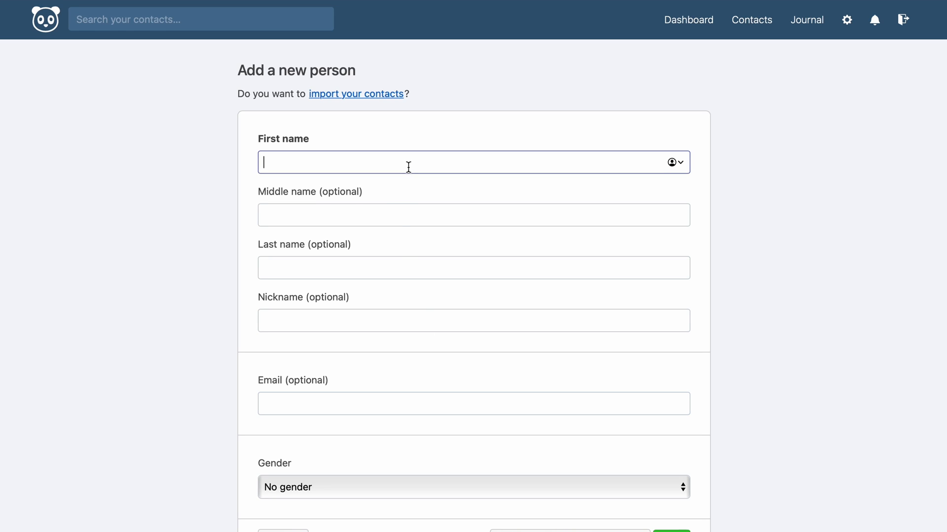
type("John")
key("Tab")
key("Tab")
type("Smith")
left_click(207, 404)
scroll(239, 409, "down", 5)
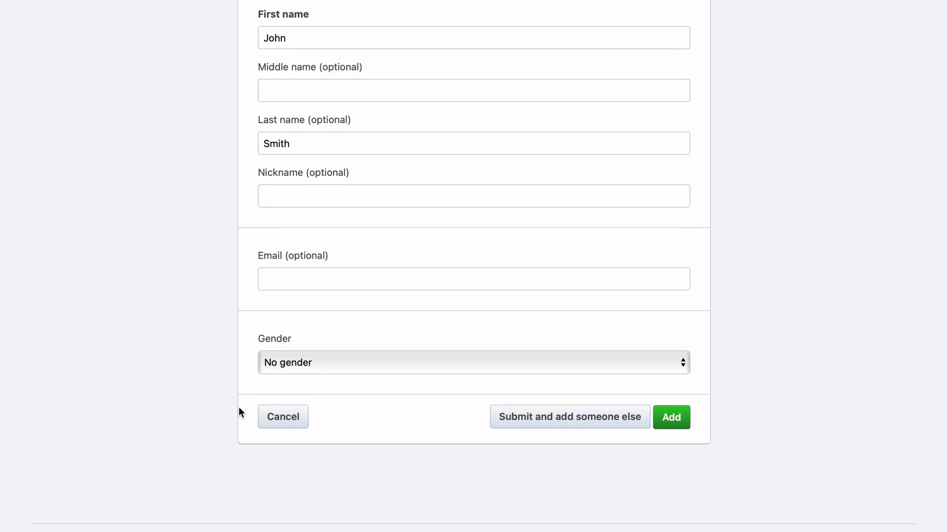
left_click(335, 356)
left_click(337, 370)
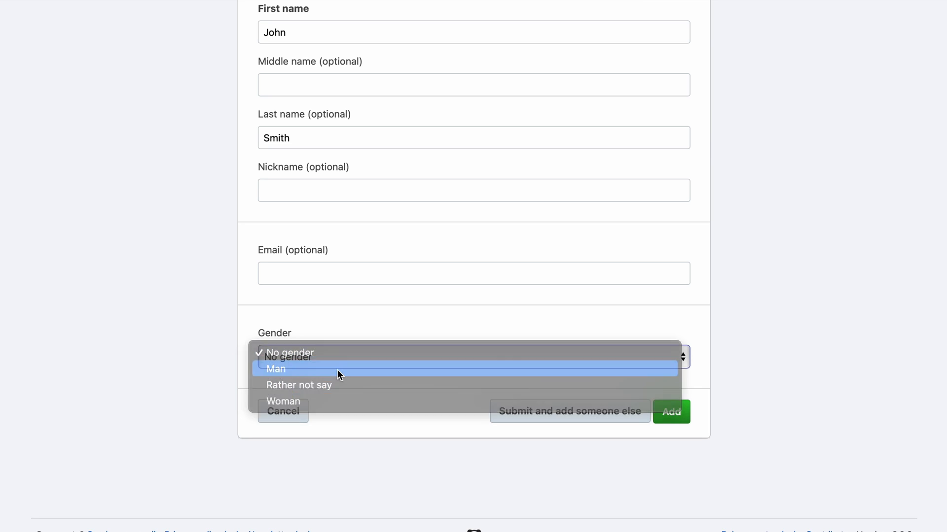
left_click(681, 412)
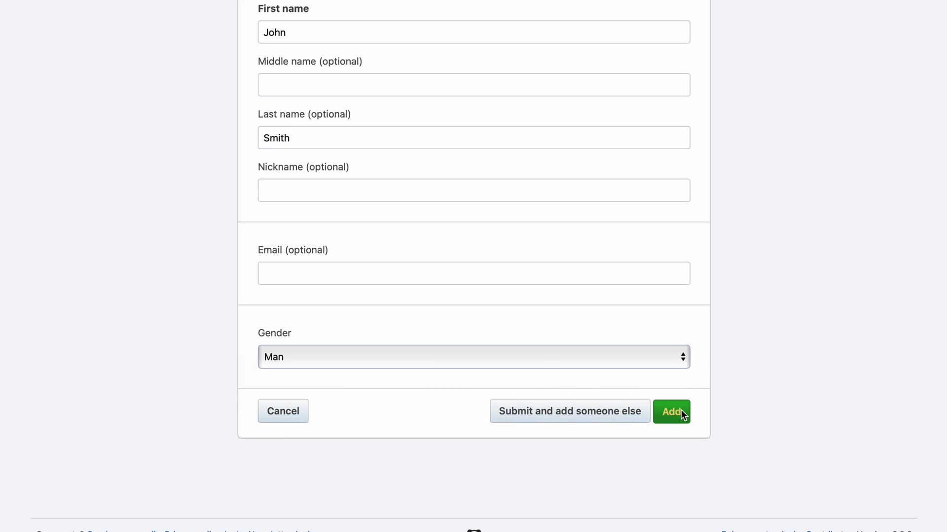
Scroll through the new contact's profile sections
scroll(682, 413, "down", 2)
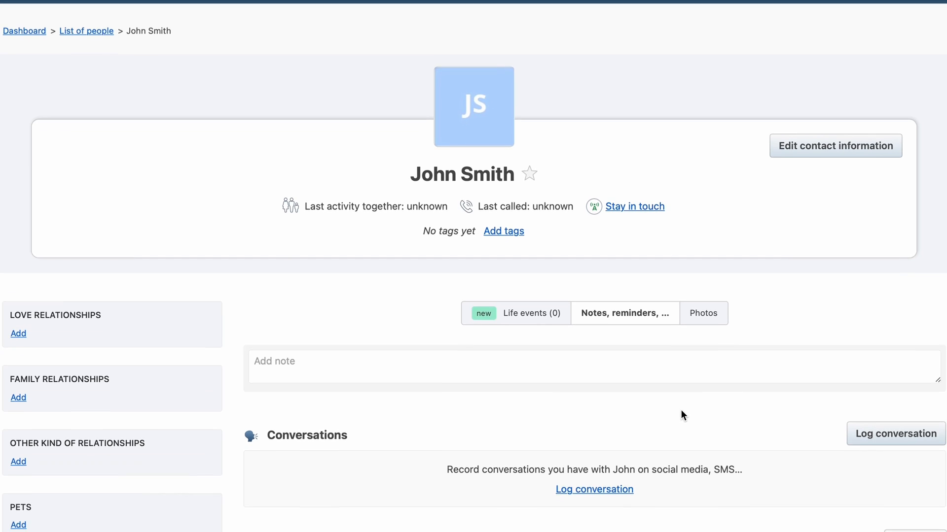
scroll(681, 411, "down", 4)
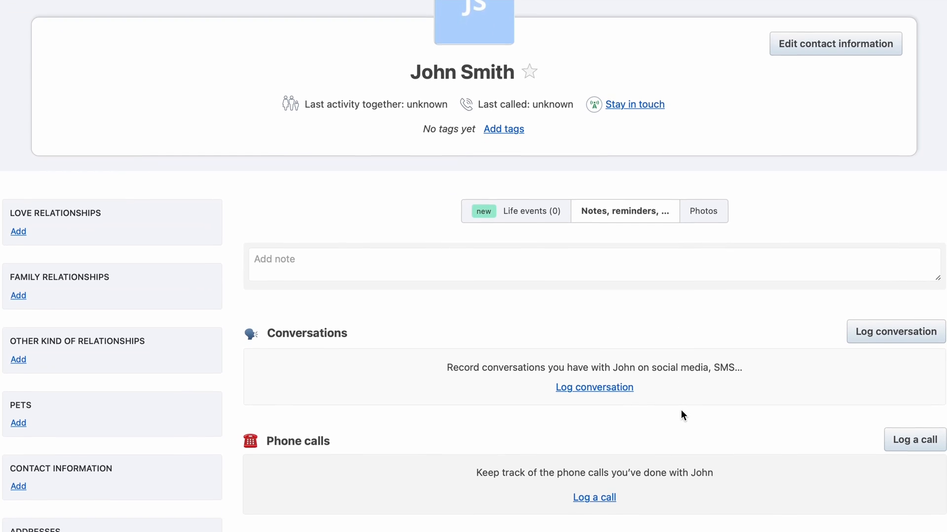
scroll(681, 410, "down", 3)
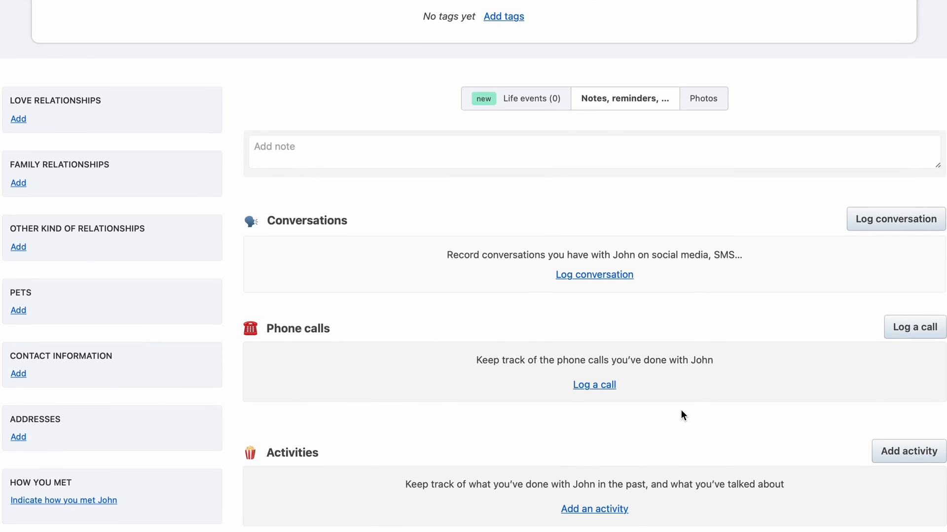
scroll(681, 414, "down", 3)
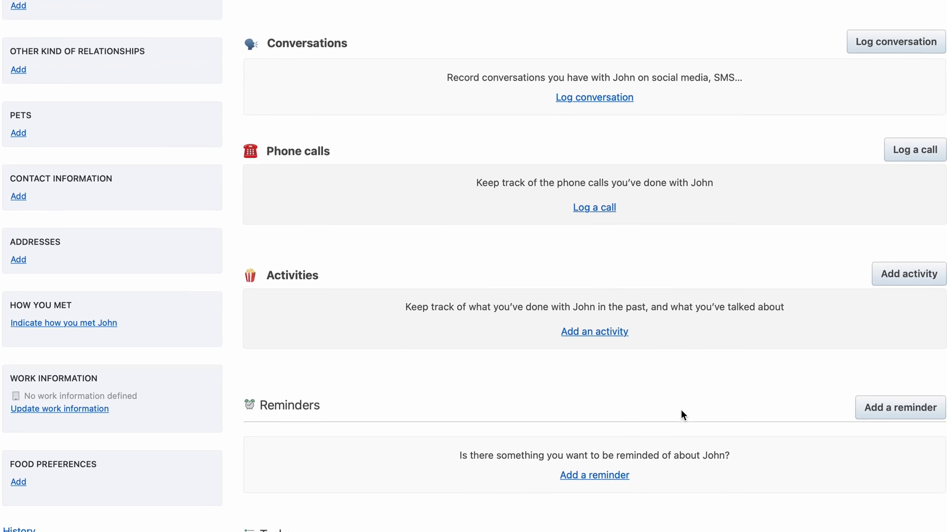
scroll(681, 412, "down", 3)
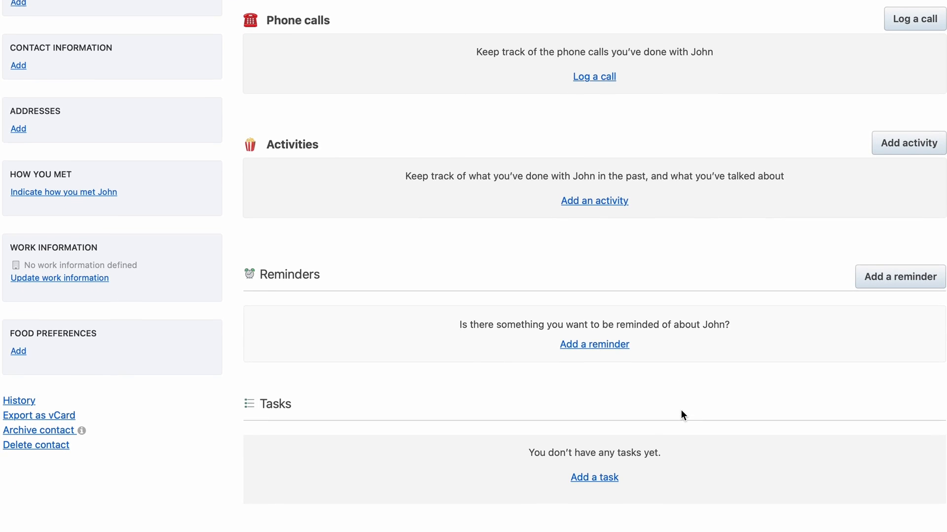
scroll(683, 416, "down", 6)
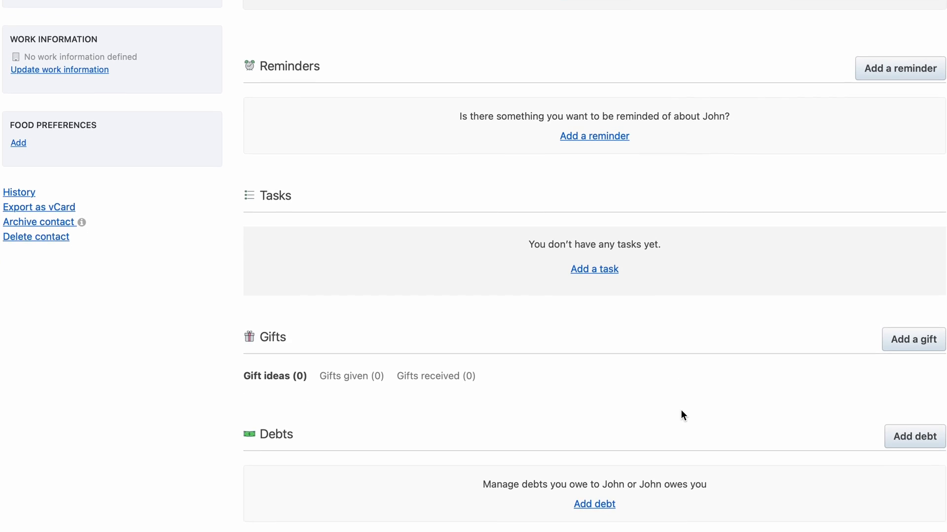
scroll(682, 411, "down", 3)
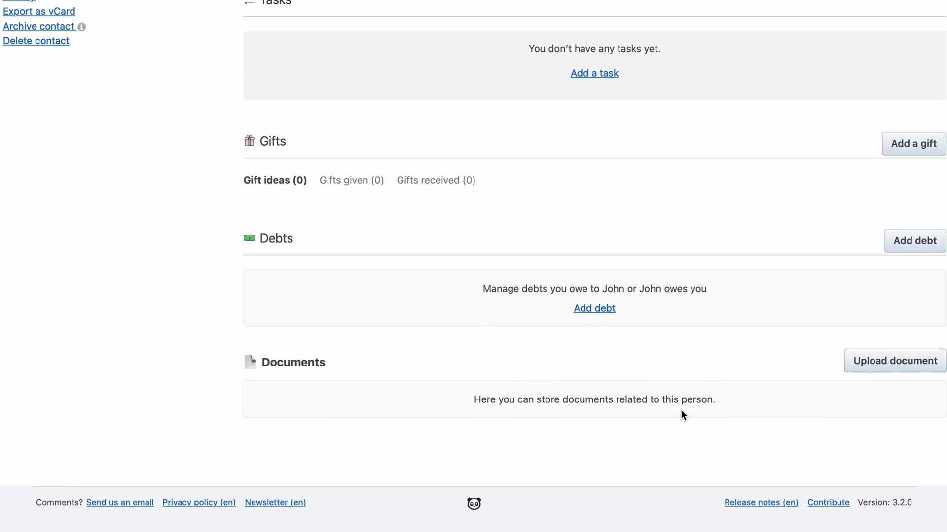
scroll(681, 412, "up", 17)
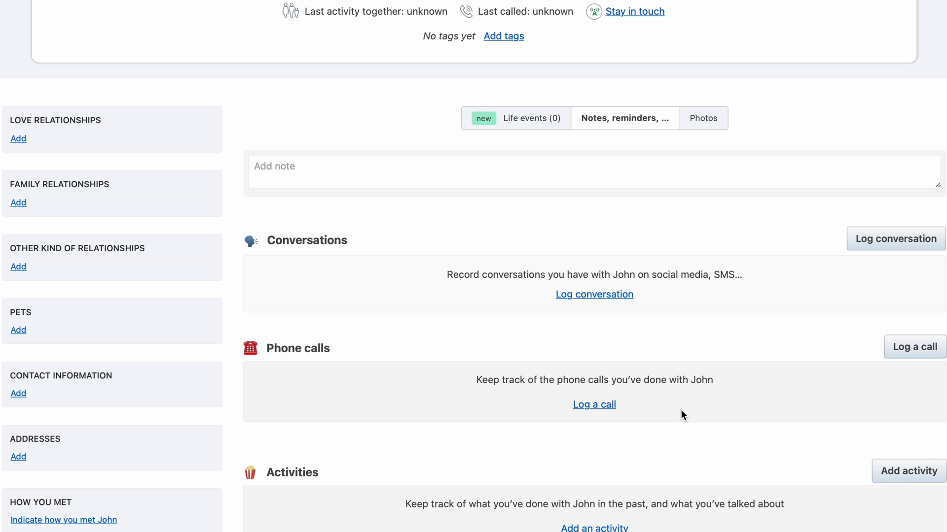
Log an Email conversation saying you asked him about his favorite food
left_click(599, 294)
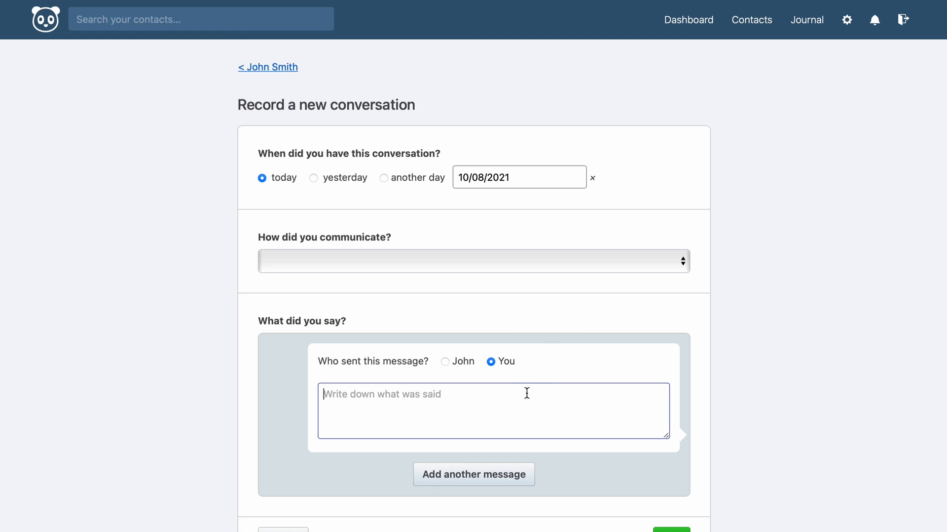
left_click(485, 266)
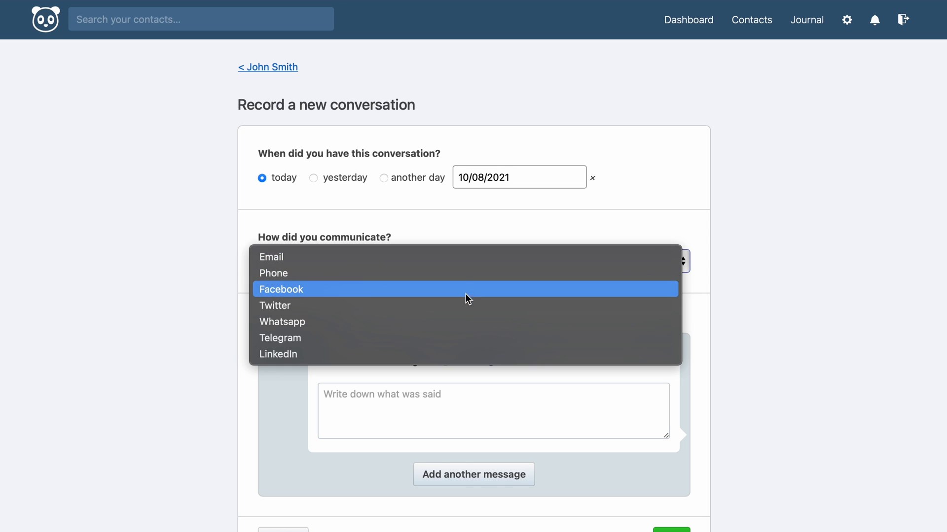
left_click(466, 257)
left_click(427, 400)
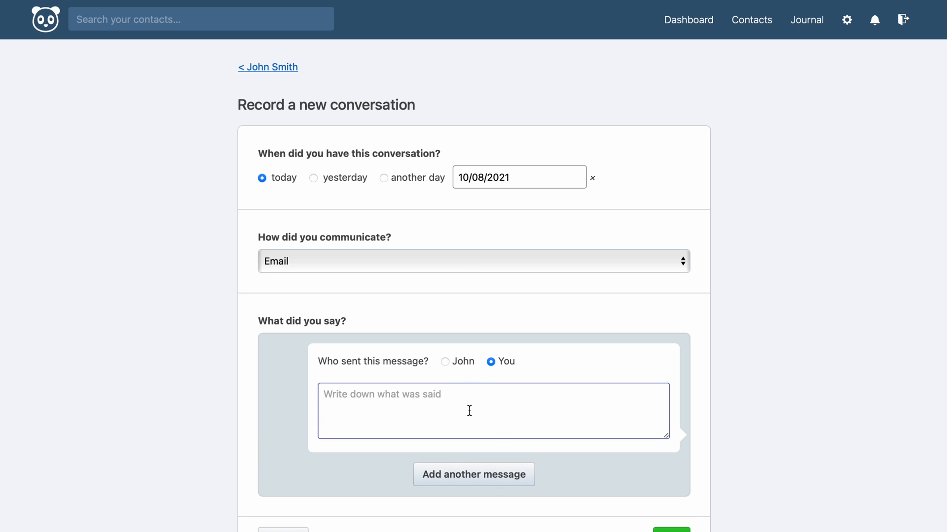
type("I sent John an e-mail asking about his favorite food.")
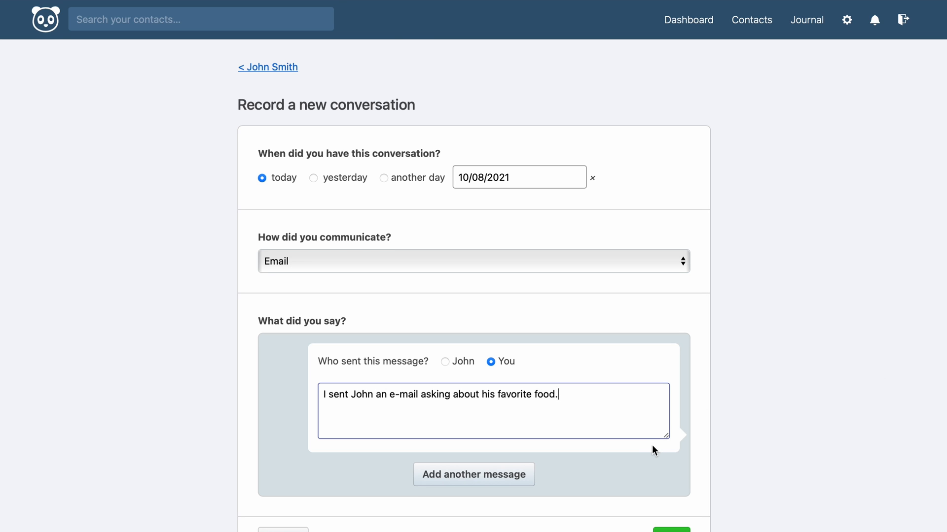
scroll(652, 445, "down", 2)
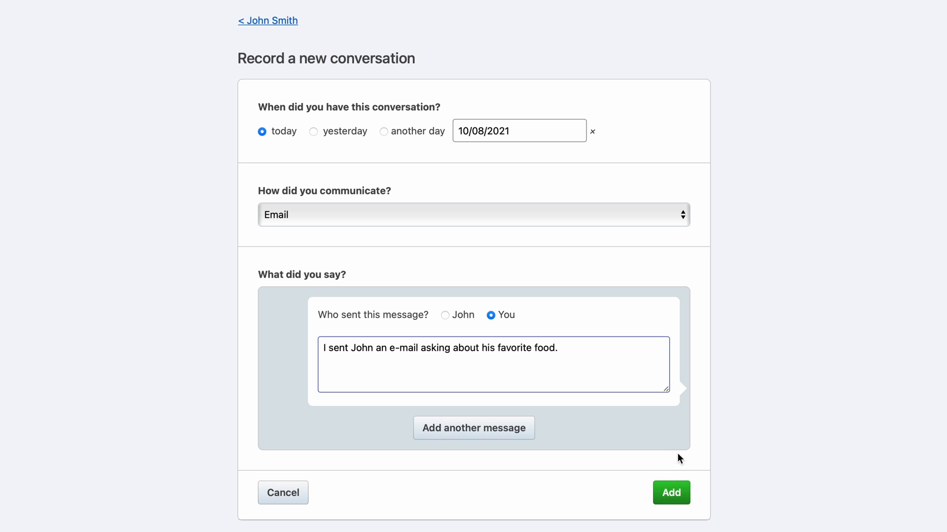
left_click(679, 490)
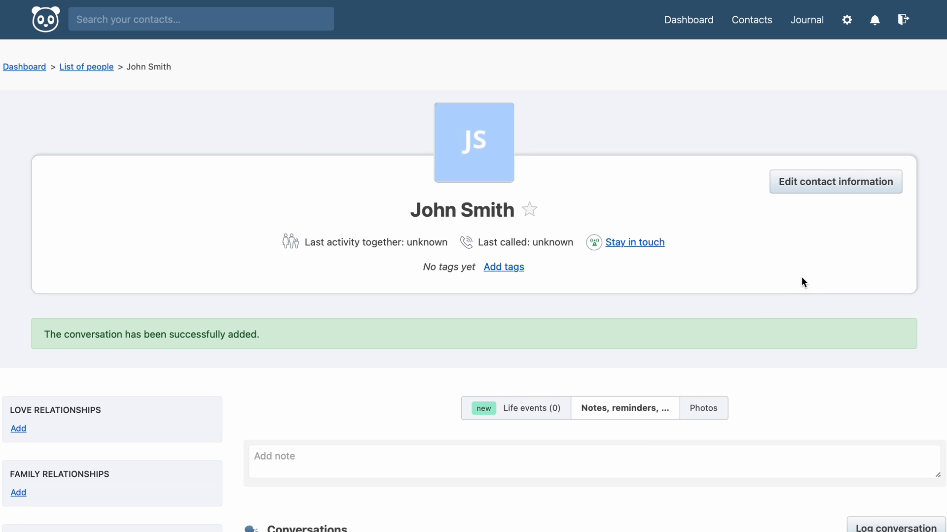
Add a pet of kind Cat named Squidward to the contact
scroll(800, 276, "down", 5)
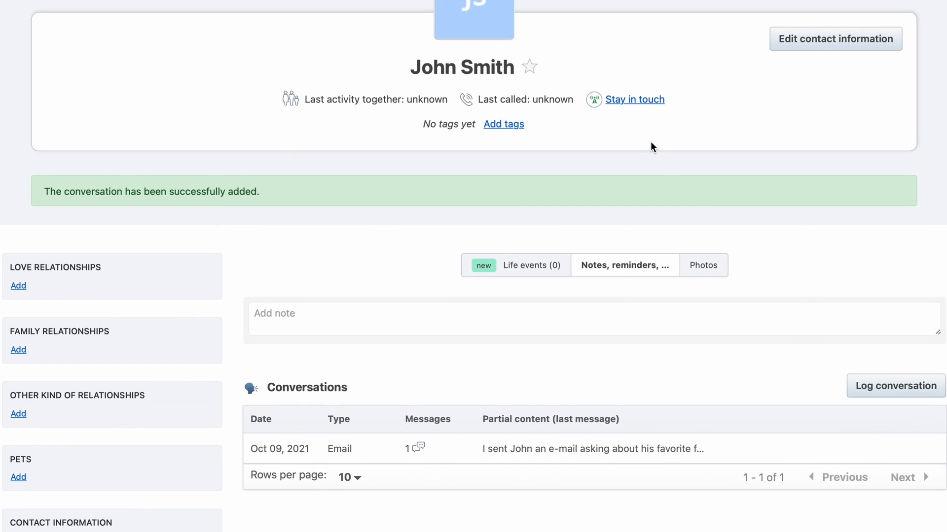
scroll(651, 143, "down", 2)
scroll(651, 146, "down", 7)
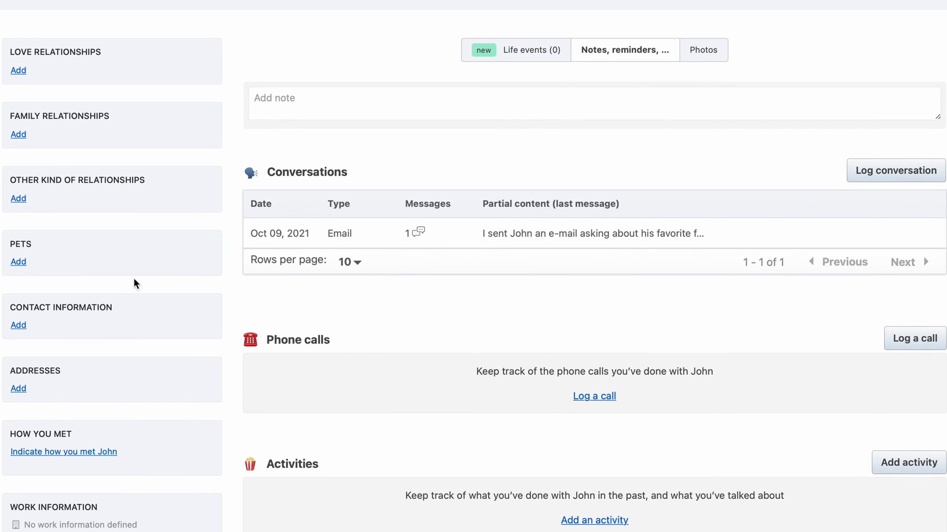
left_click(19, 262)
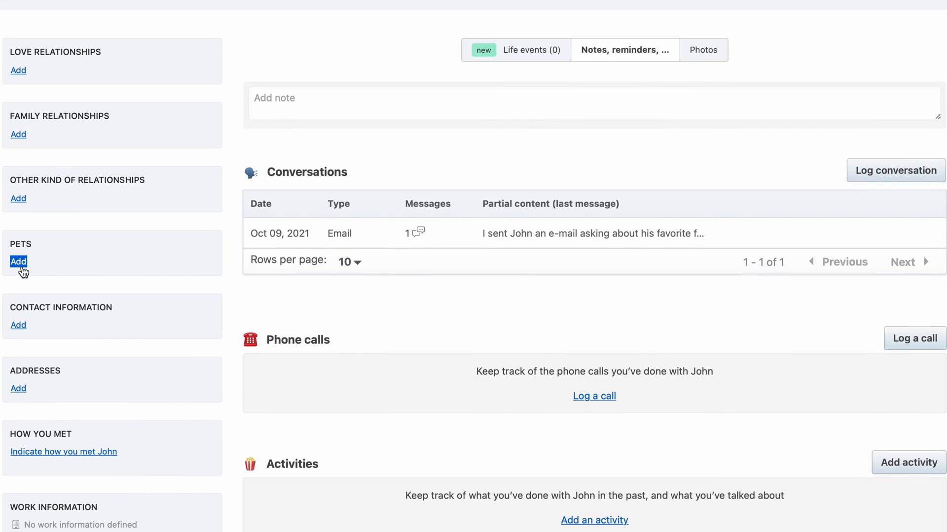
left_click(131, 286)
left_click(127, 321)
left_click(186, 334)
type("Squidwa")
left_click(26, 371)
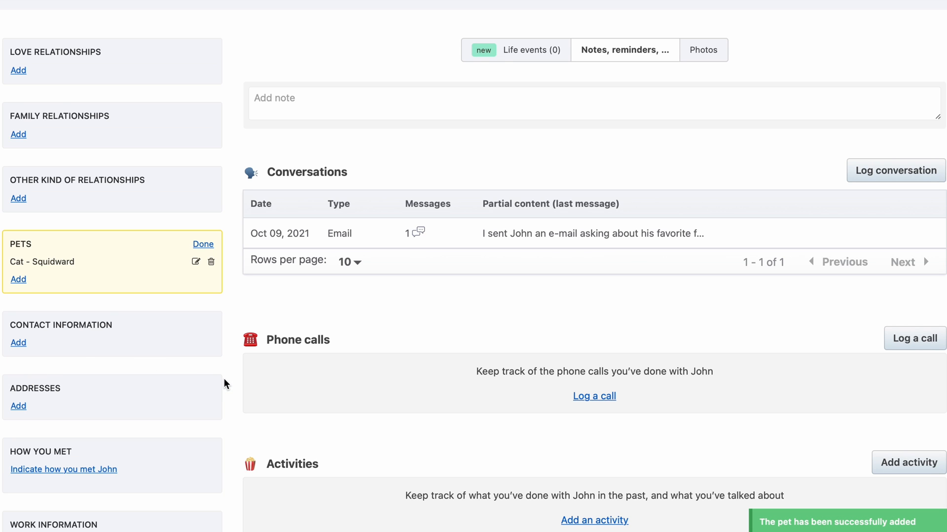
Record how you met the contact as 'Work', with no one as introducer
scroll(224, 383, "down", 3)
left_click(103, 365)
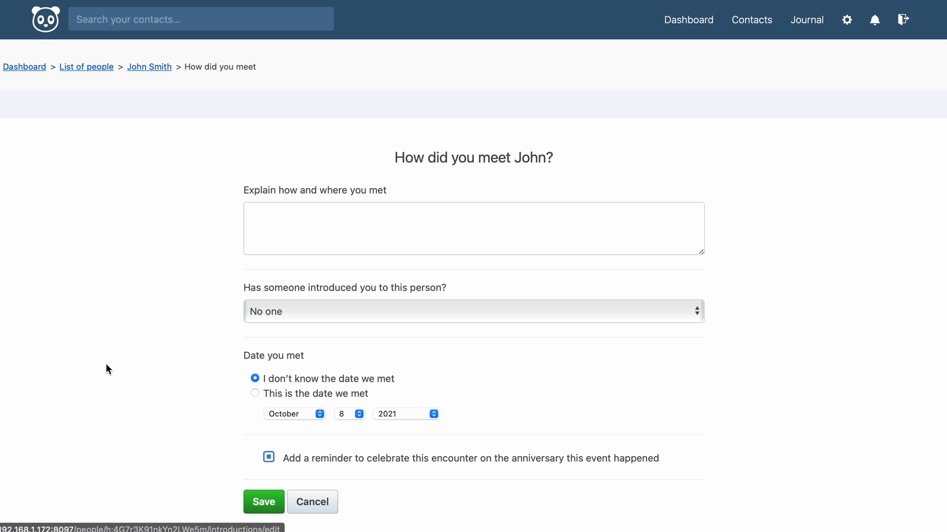
left_click(299, 251)
type("Work")
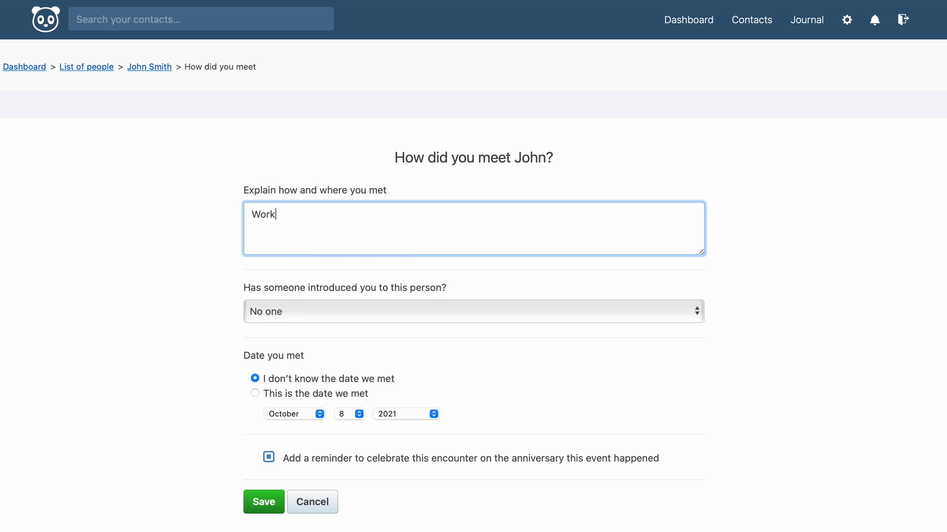
left_click(389, 314)
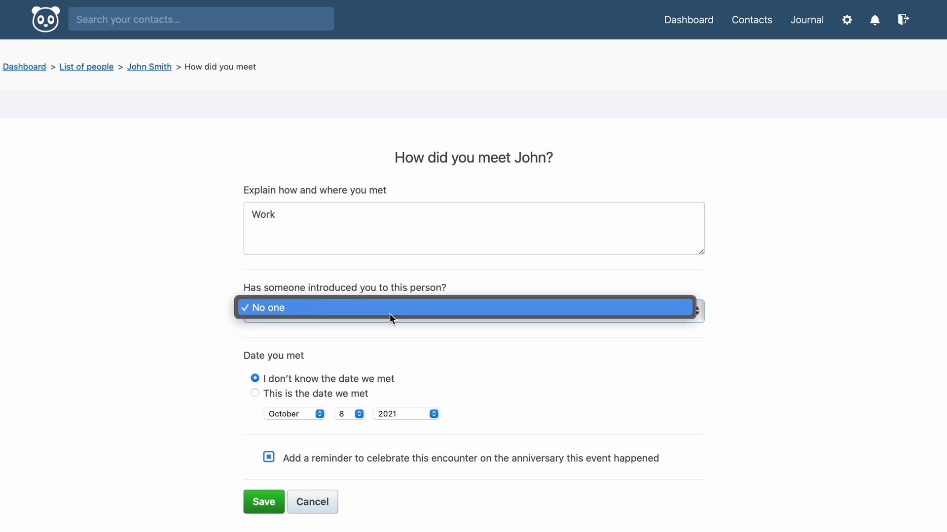
left_click(390, 315)
scroll(421, 360, "down", 2)
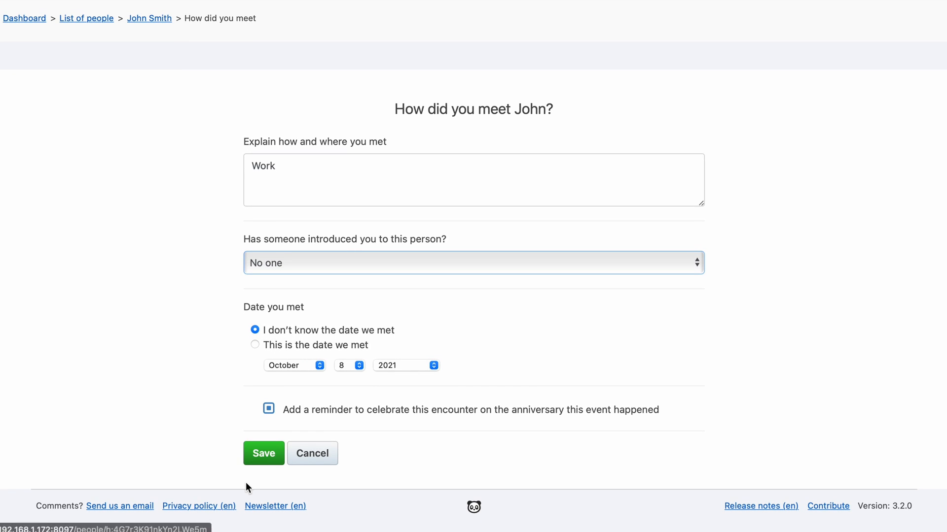
left_click(268, 456)
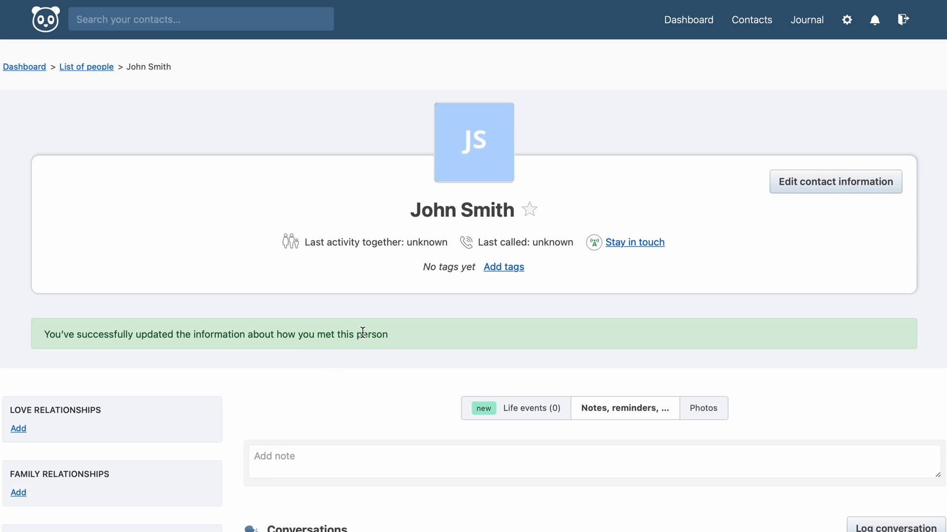
scroll(362, 332, "down", 5)
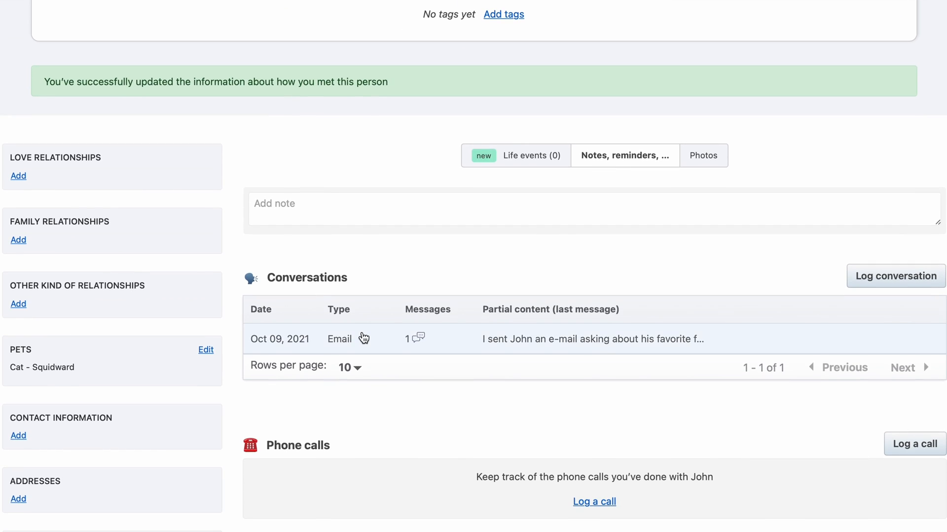
Start a new activity named 'Lunch' dated October 1, 2021
scroll(364, 338, "down", 6)
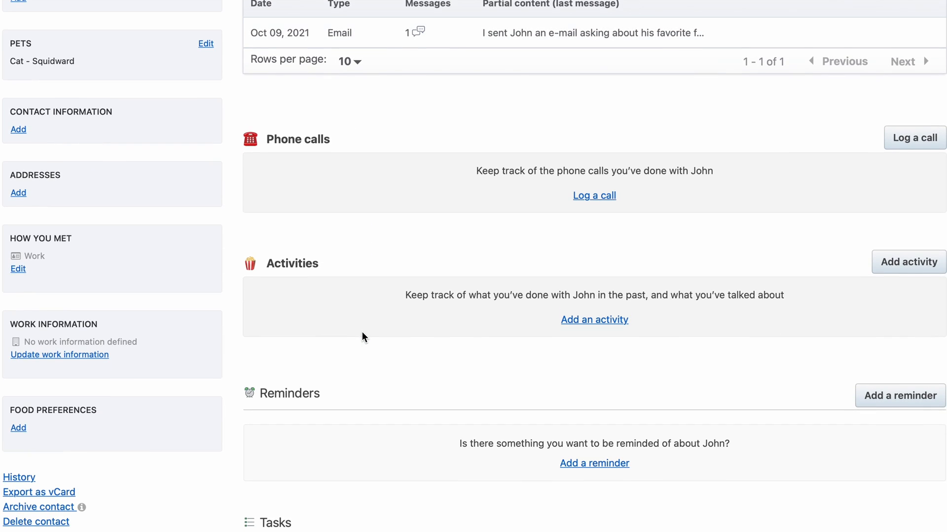
left_click(594, 319)
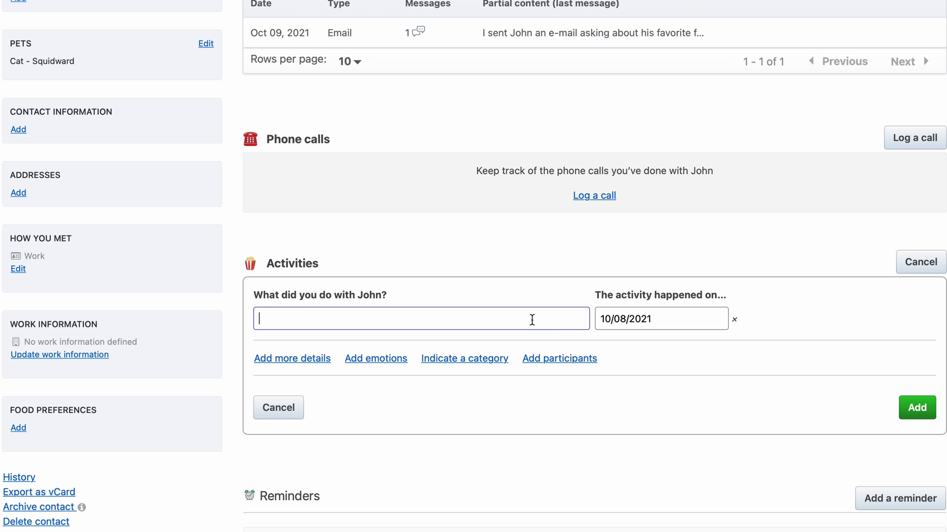
type("Lunch")
left_click(626, 318)
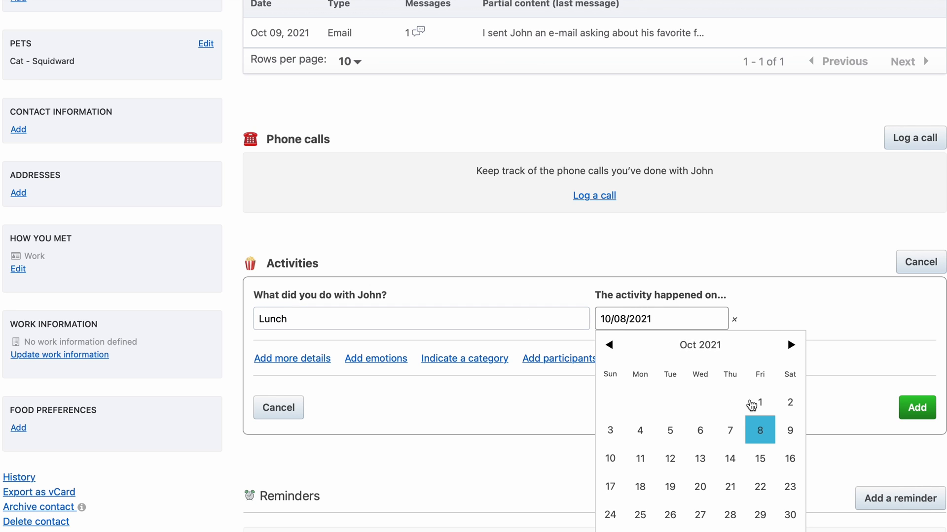
left_click(760, 405)
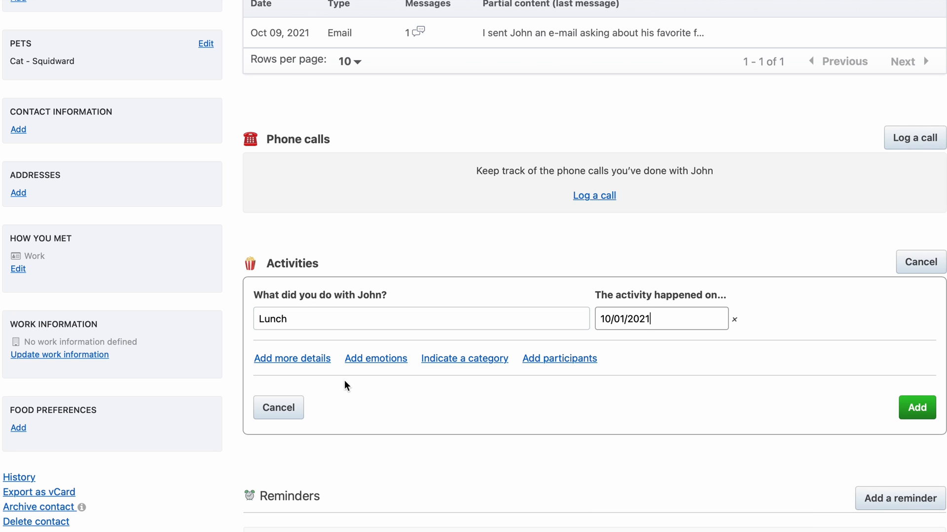
Add Happiness (under Joy > Cheerfulness) as the feeling for the activity
left_click(384, 360)
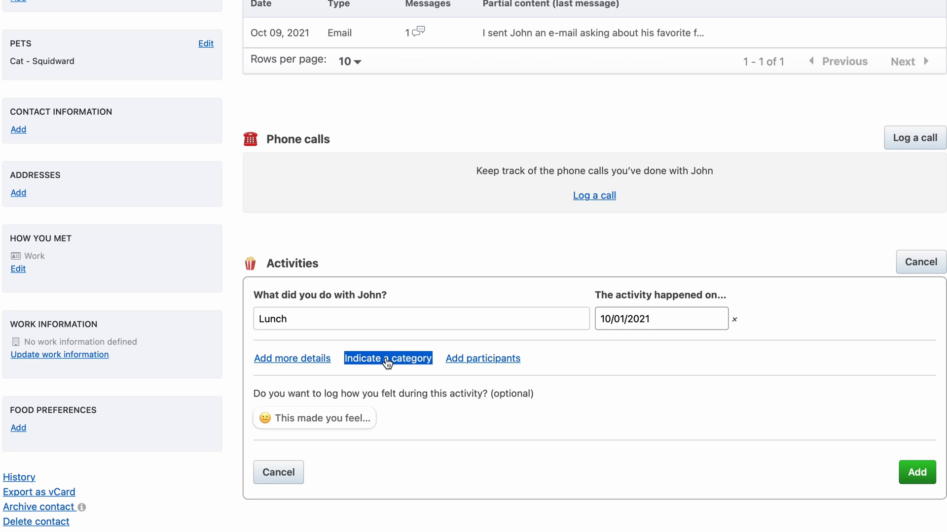
left_click(342, 419)
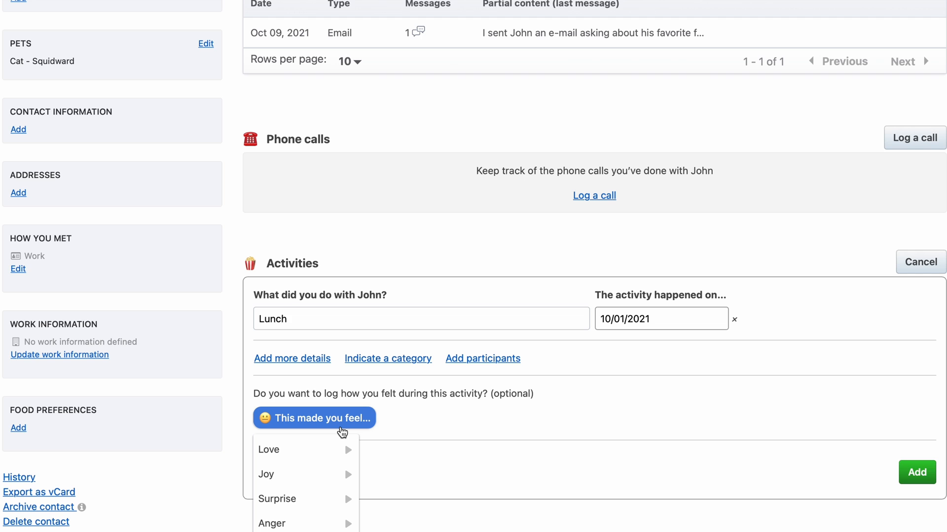
scroll(342, 433, "down", 3)
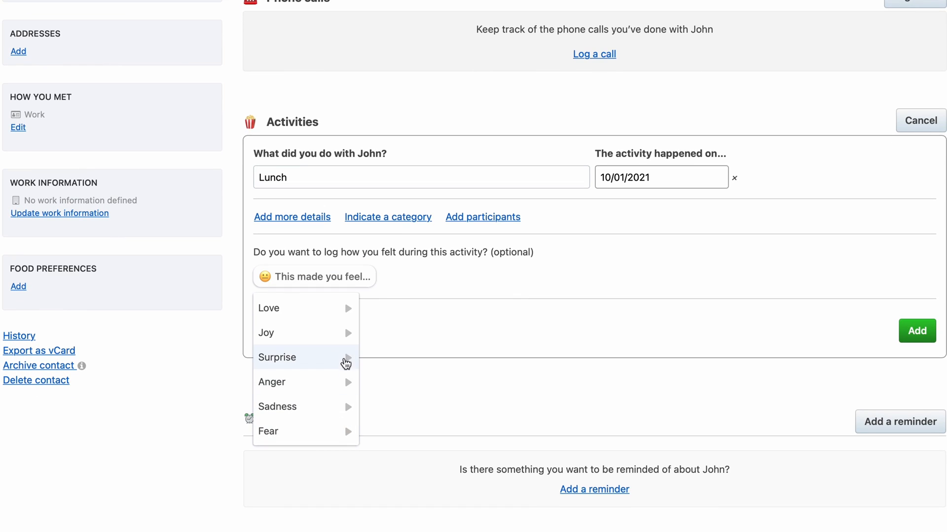
left_click(342, 339)
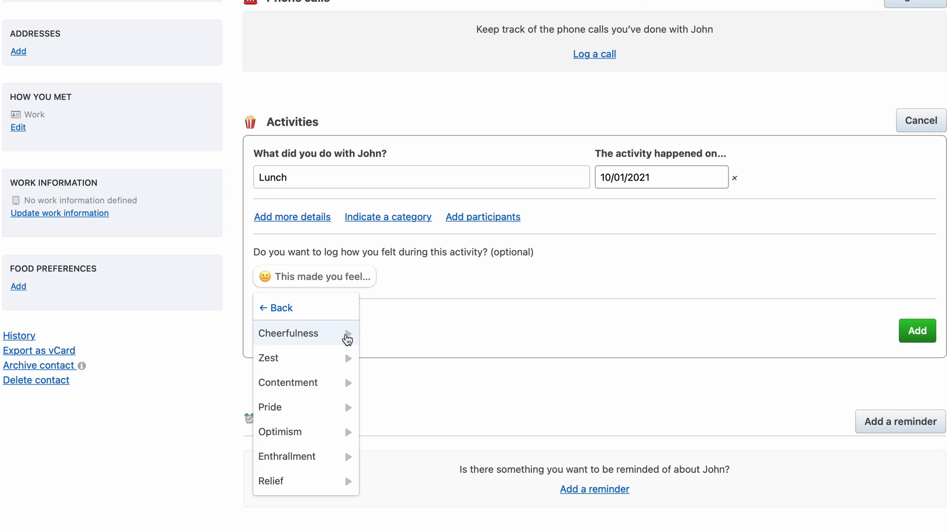
left_click(347, 339)
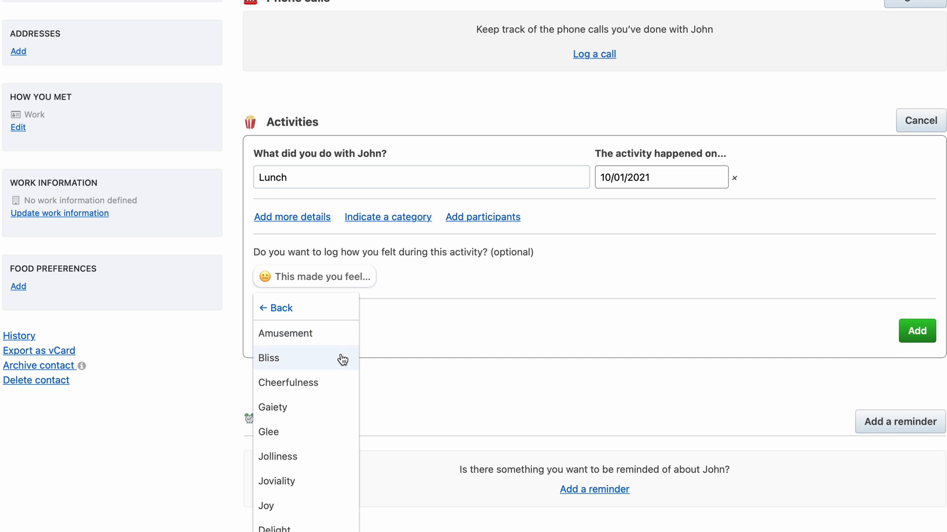
scroll(326, 413, "down", 3)
scroll(326, 413, "down", 3)
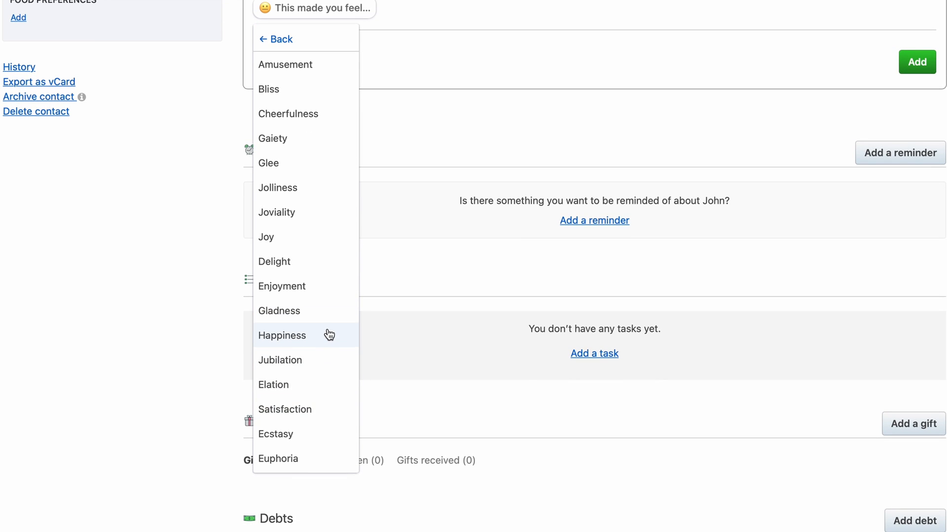
left_click(327, 339)
scroll(327, 333, "up", 5)
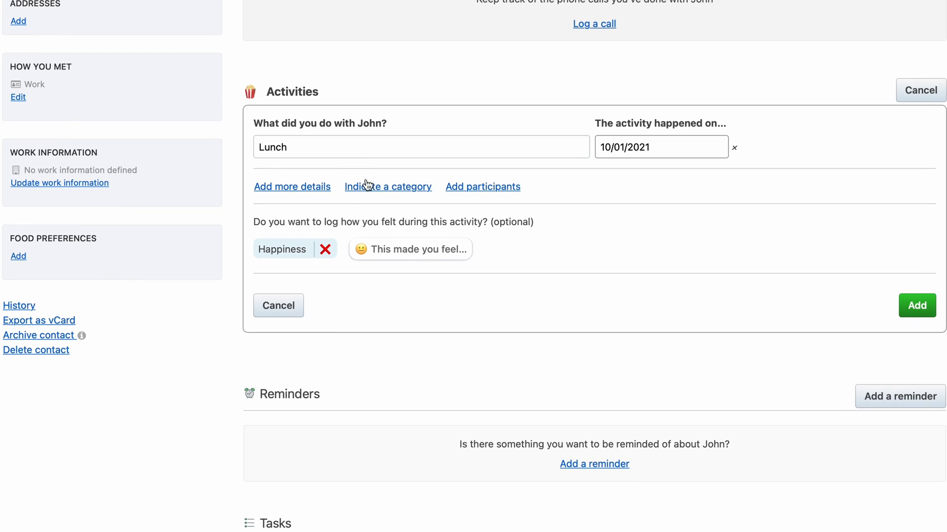
Categorise the activity as 'ate at a restaurant' and save it
left_click(373, 187)
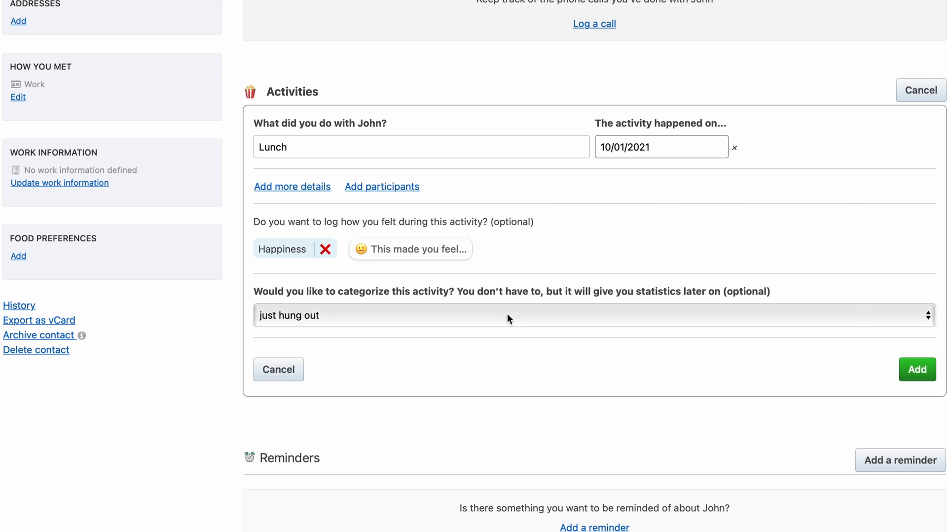
left_click(508, 318)
scroll(507, 313, "down", 2)
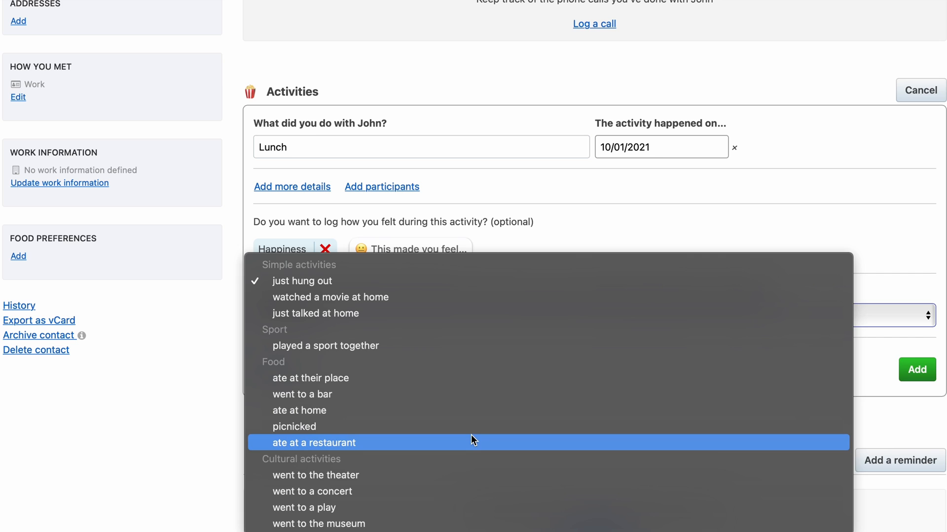
left_click(472, 436)
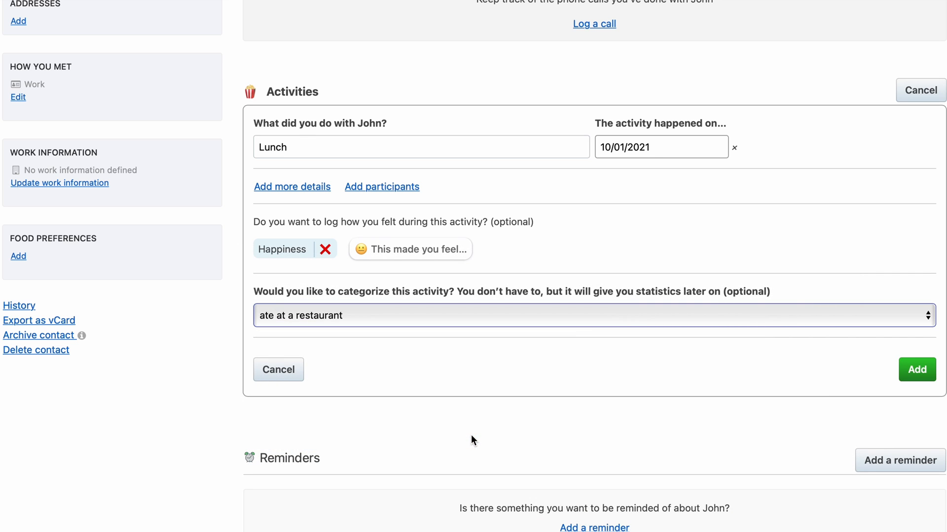
left_click(919, 371)
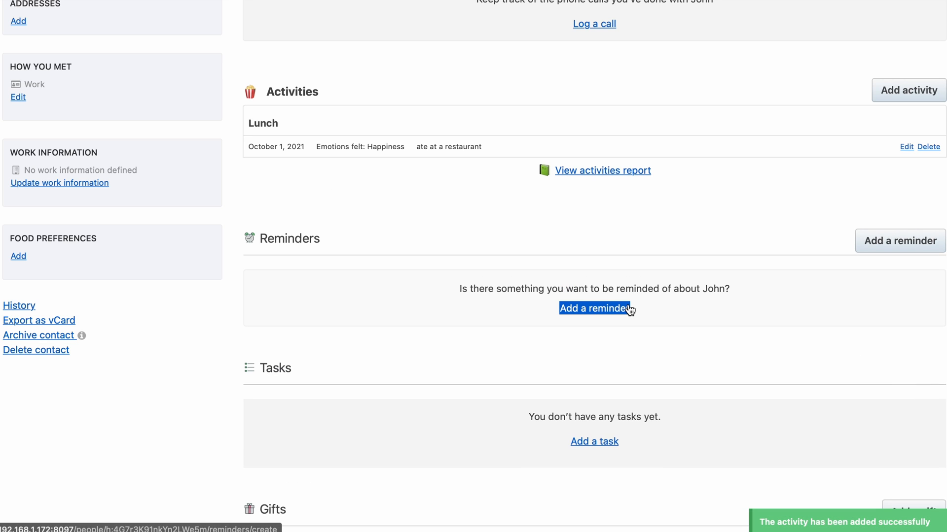
Return to the dashboard, then view the people list showing the single contact
scroll(629, 309, "up", 1)
scroll(629, 309, "up", 10)
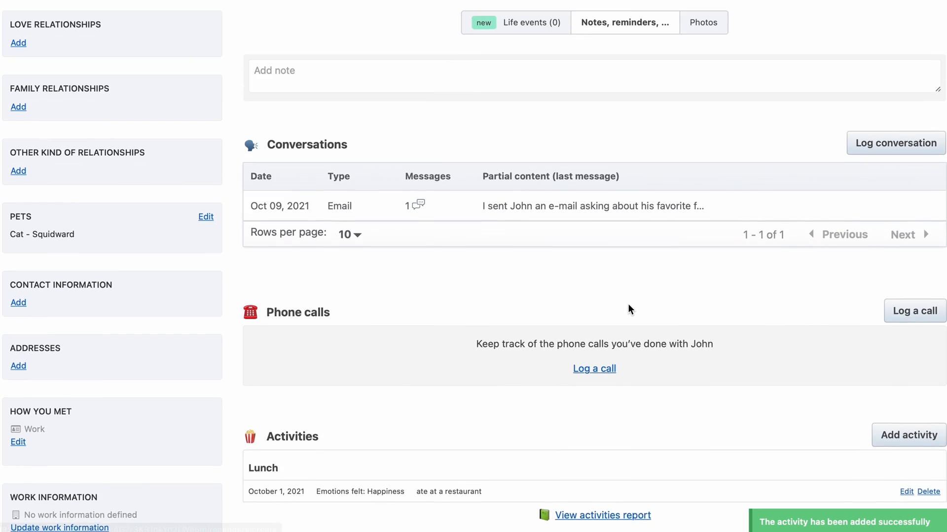
scroll(629, 309, "up", 10)
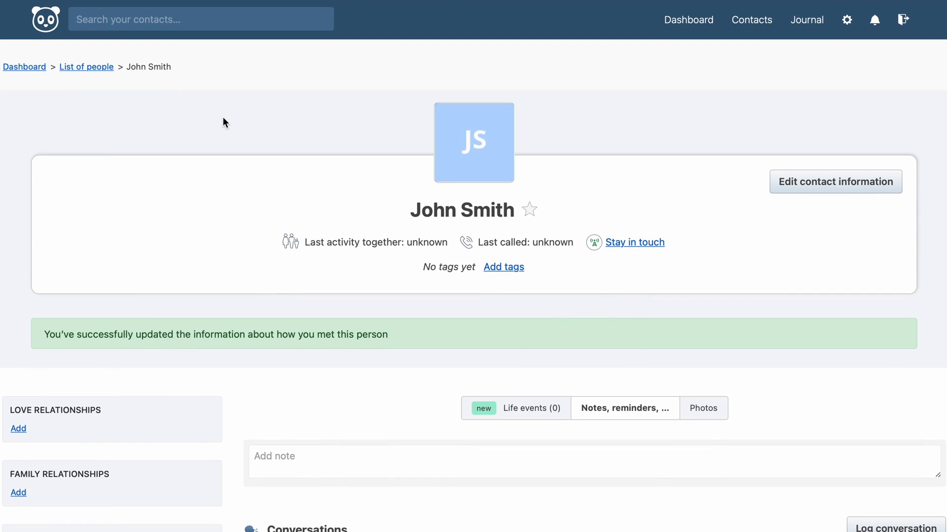
left_click(37, 67)
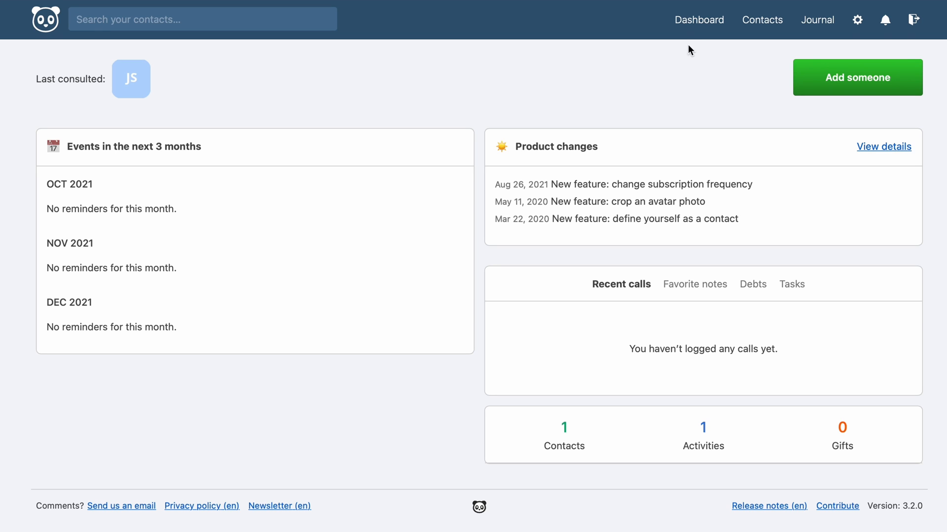
left_click(758, 27)
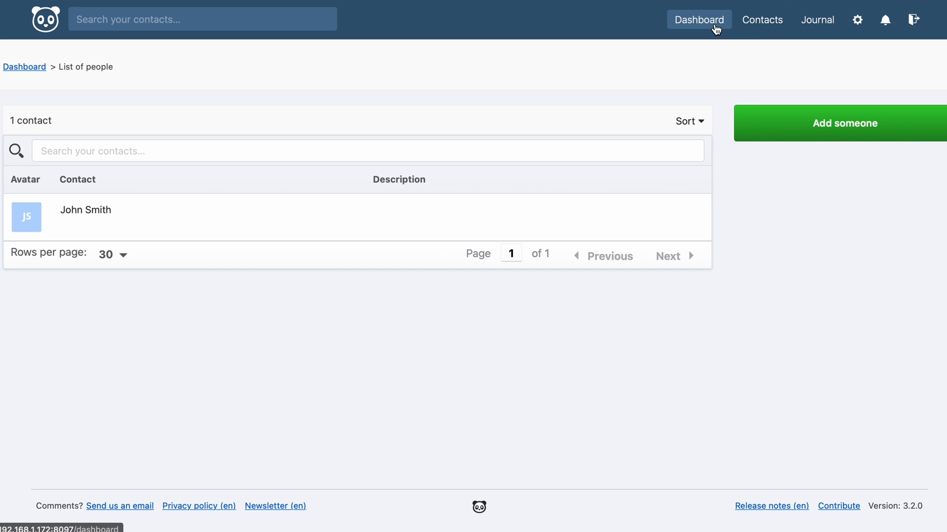
Log a happy-face journal rating for today with the comment 'Today was a good day!'
left_click(716, 29)
left_click(816, 22)
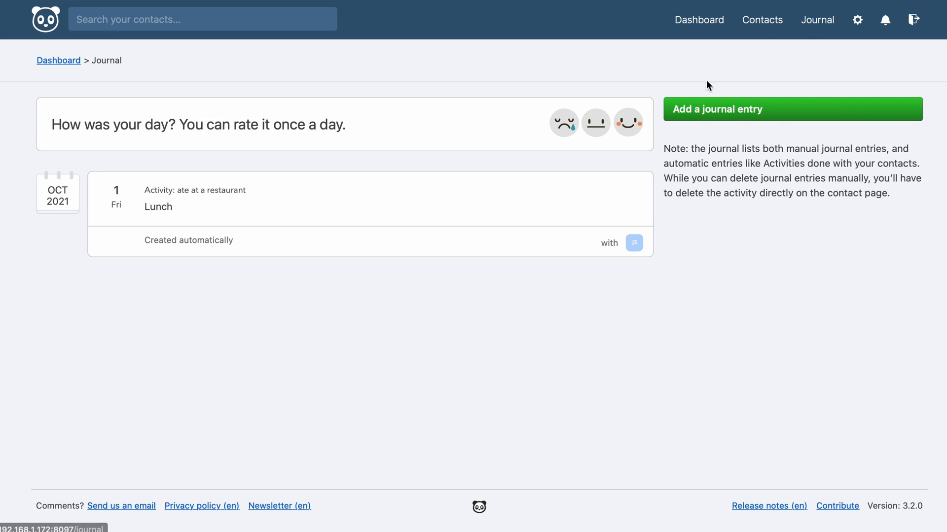
left_click(627, 126)
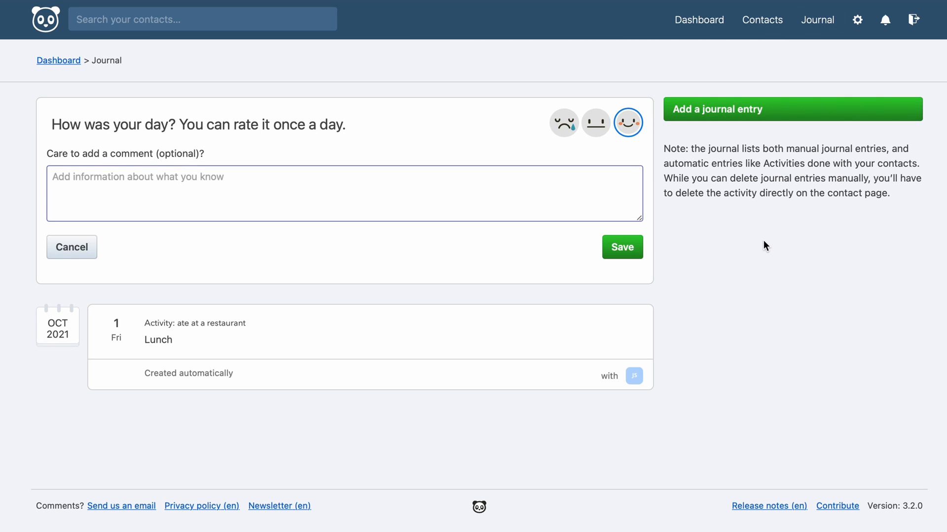
type("Today was a good day")
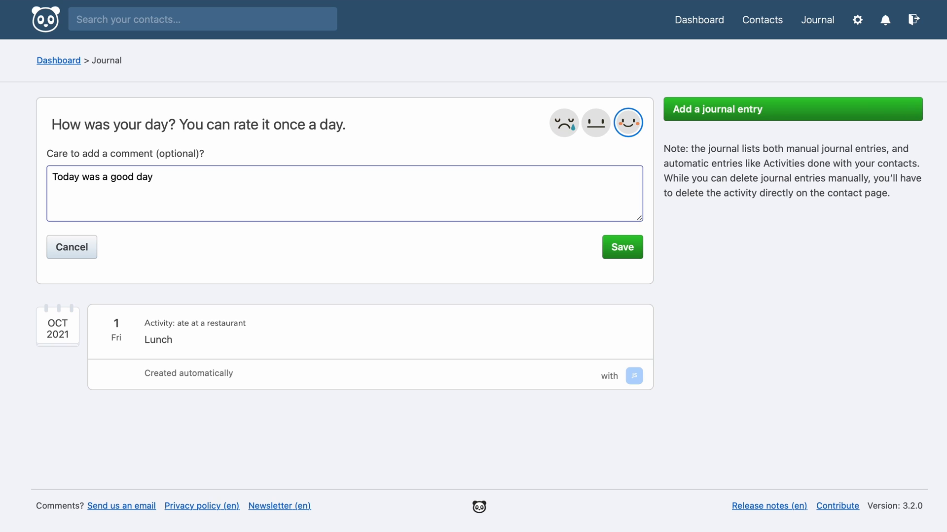
type("!")
left_click(638, 256)
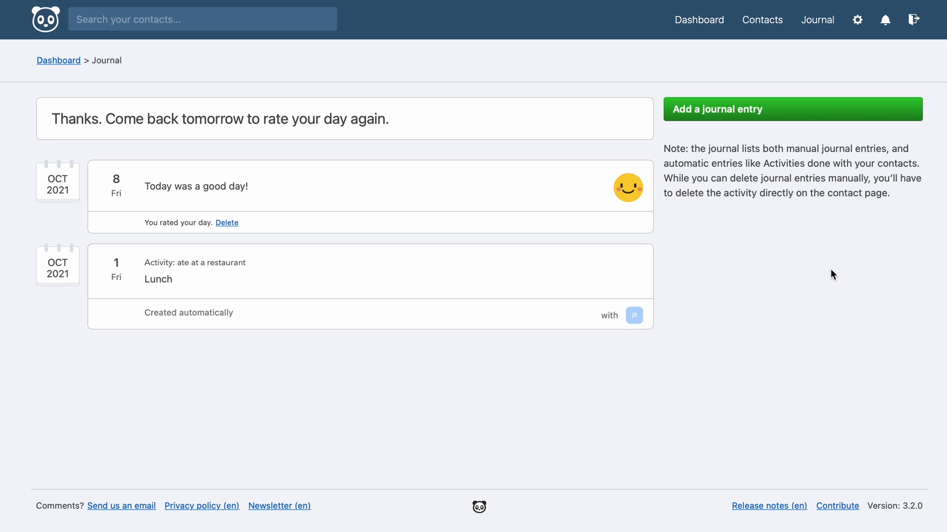
left_click(856, 22)
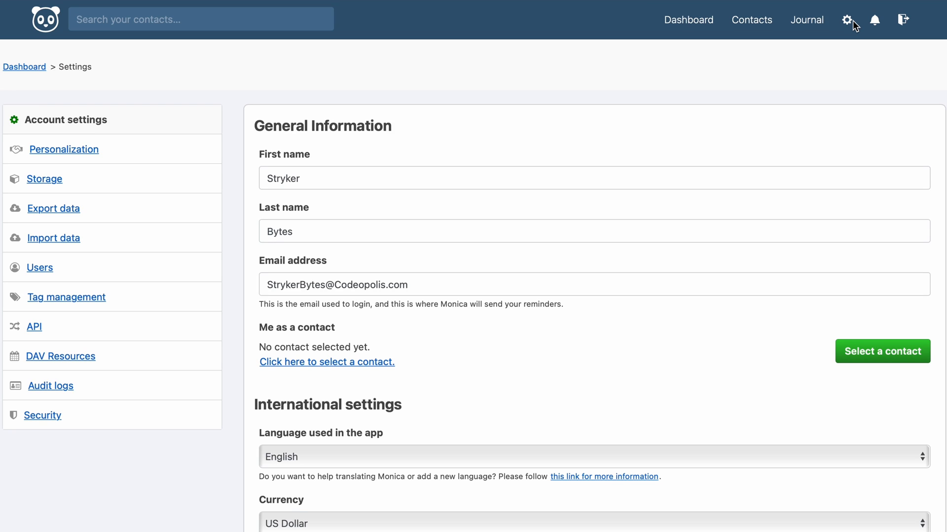
Scroll through account settings to review language, currency, temperature unit, timezone and reminder time
scroll(656, 285, "down", 5)
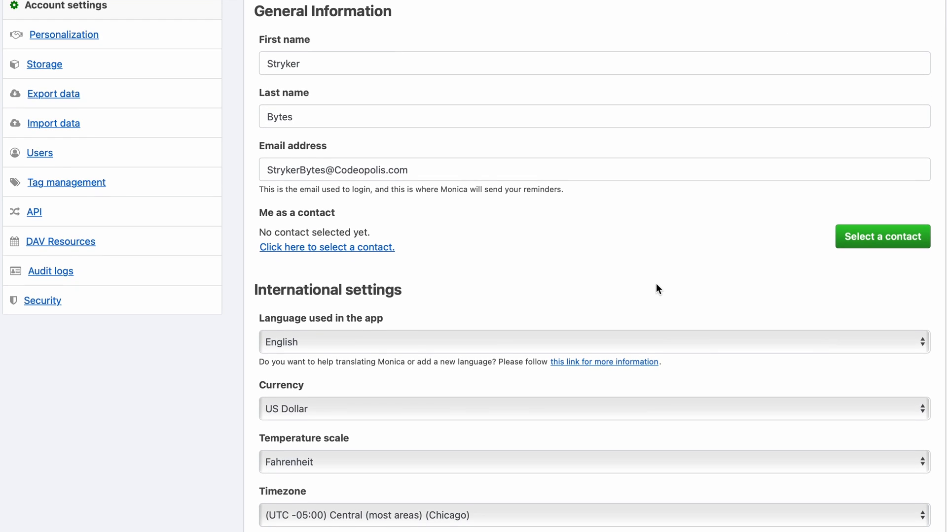
scroll(656, 285, "down", 10)
scroll(657, 284, "down", 10)
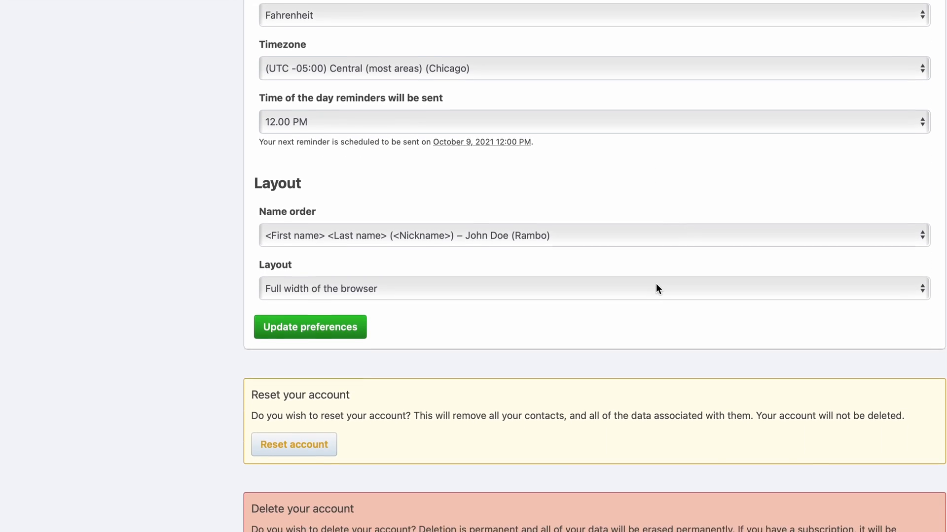
scroll(656, 285, "down", 8)
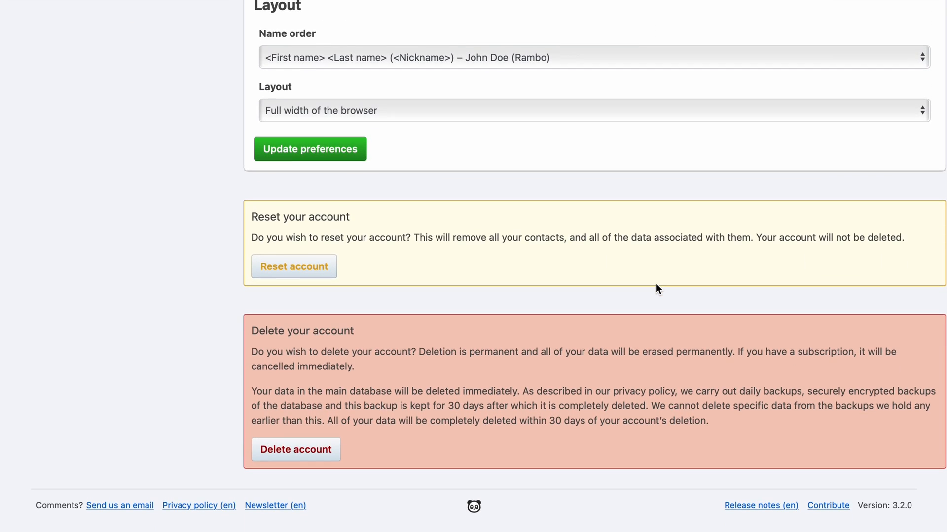
scroll(655, 288, "up", 15)
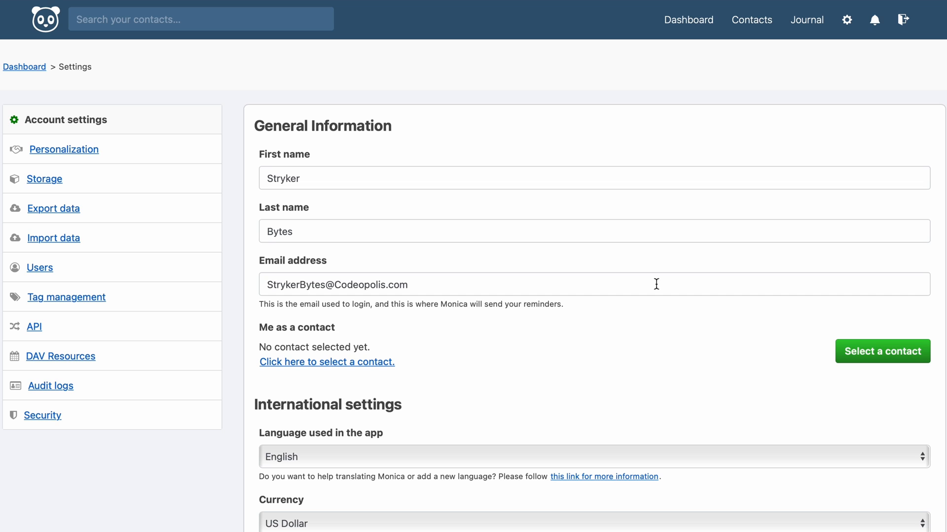
Review Personalization settings for genders, reminders, field types and life events, then open Export data
left_click(91, 148)
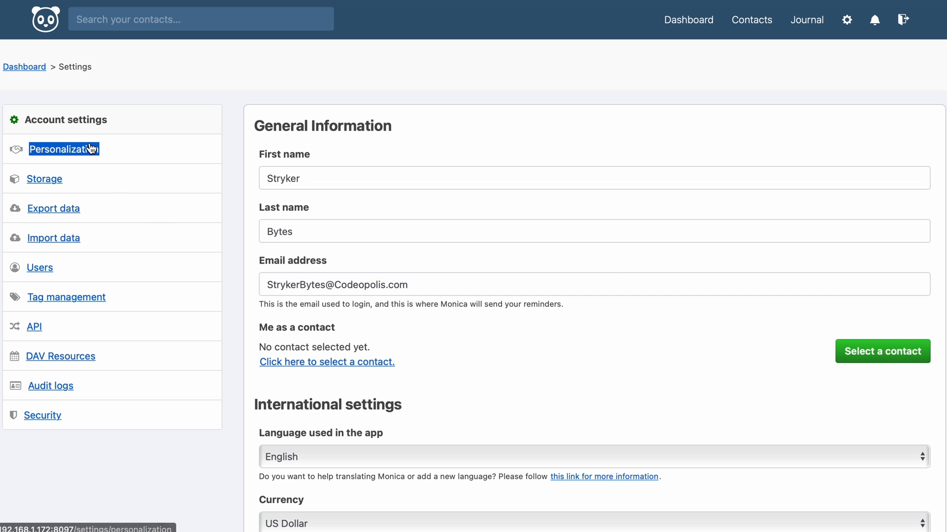
scroll(258, 296, "down", 3)
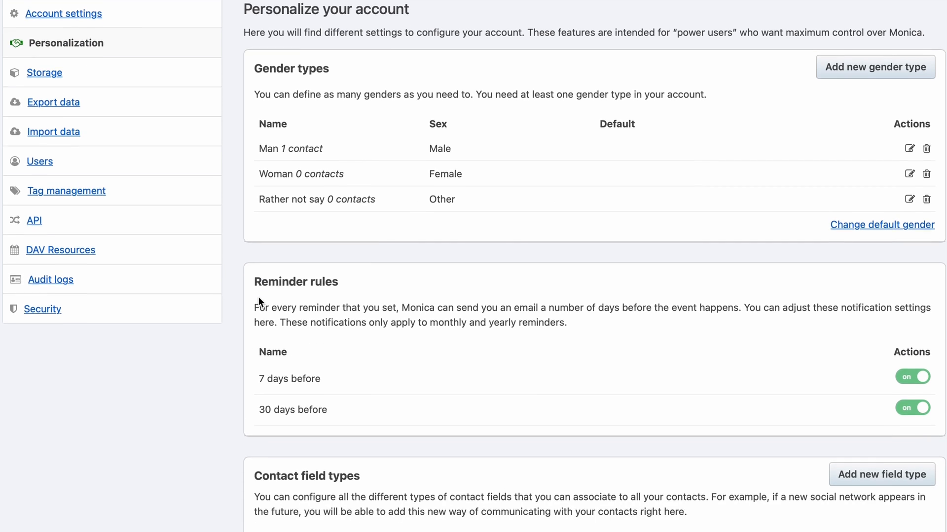
scroll(258, 297, "down", 5)
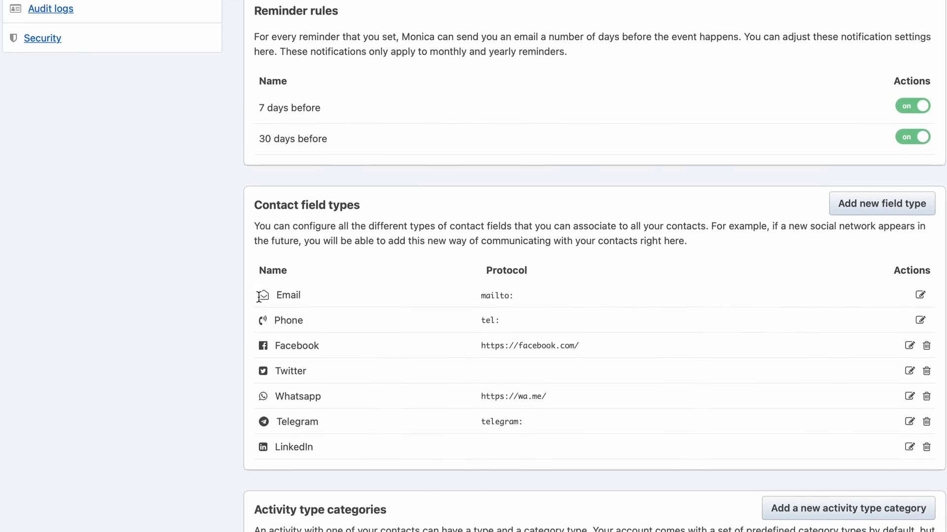
scroll(258, 297, "down", 5)
scroll(259, 297, "down", 9)
scroll(258, 297, "down", 8)
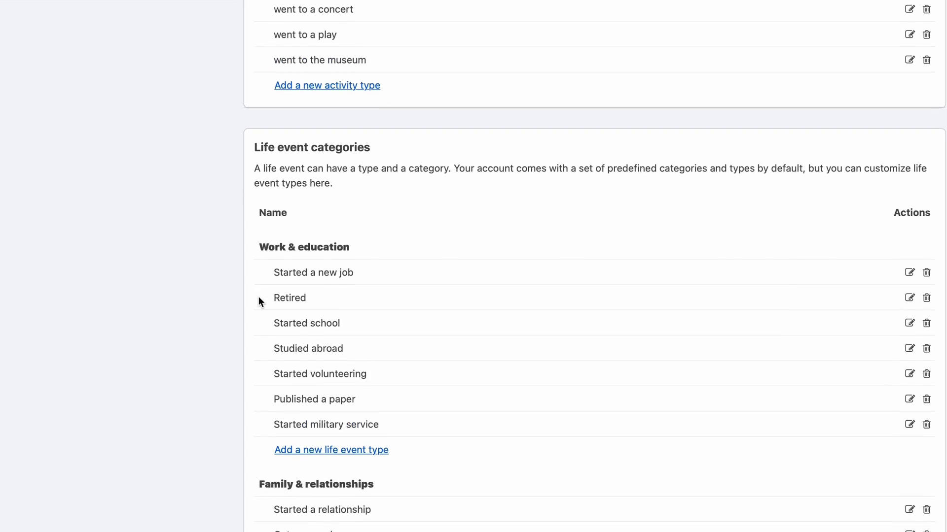
scroll(193, 323, "down", 4)
scroll(193, 323, "up", 14)
scroll(193, 324, "up", 10)
left_click(67, 208)
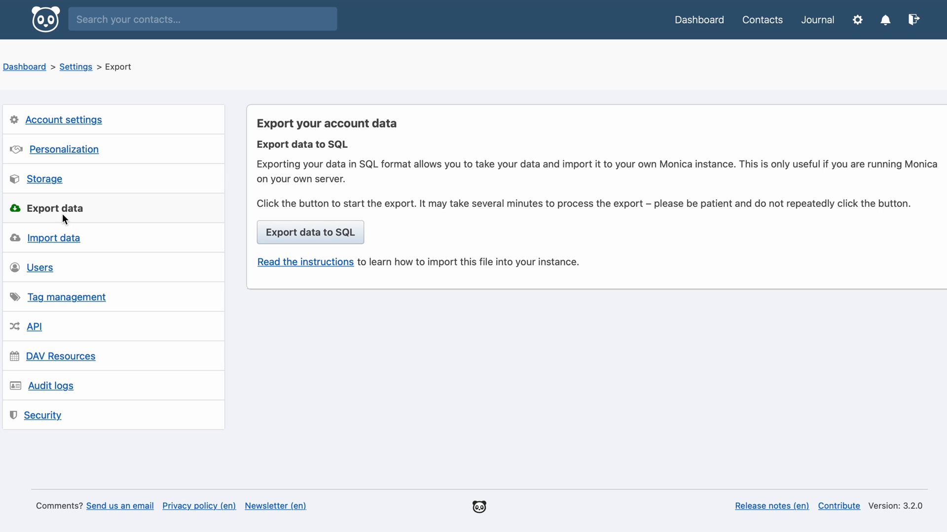
Look over the Import data, Users and Security settings pages, then return to the dashboard
left_click(56, 237)
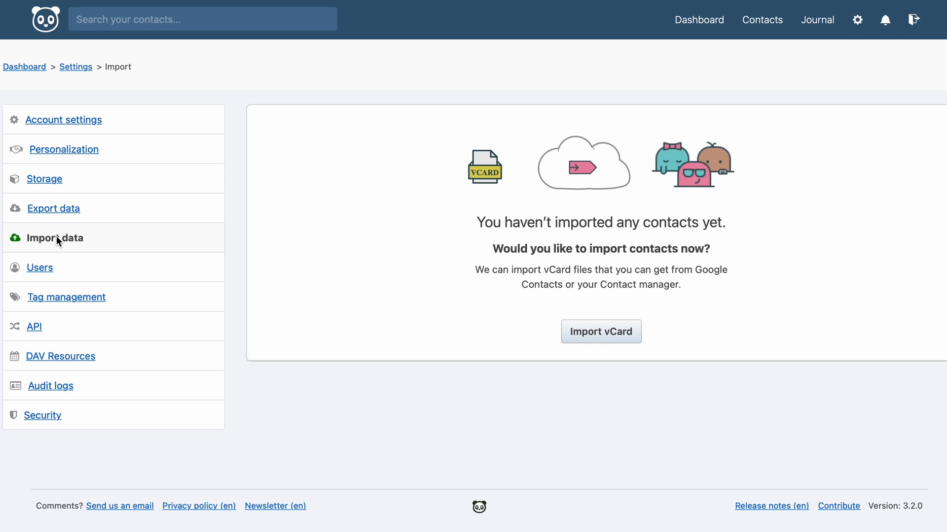
double_click(51, 272)
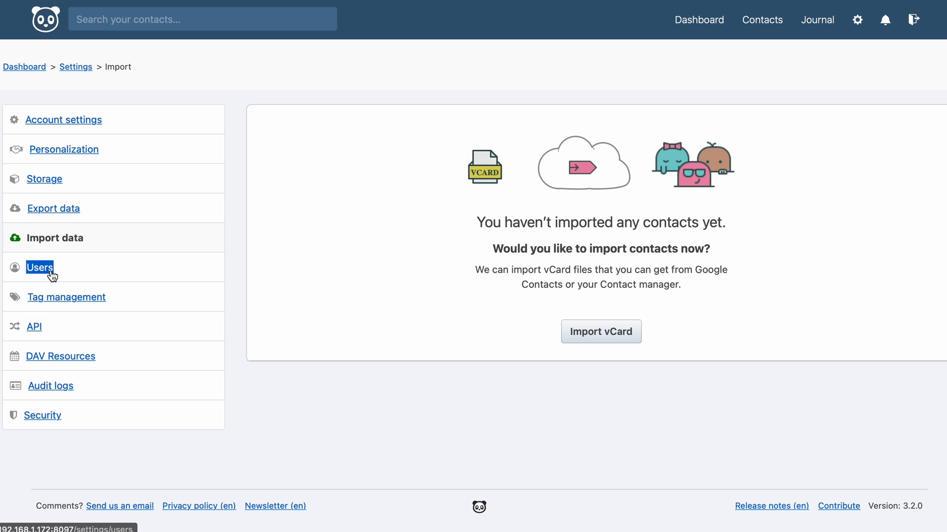
left_click(51, 272)
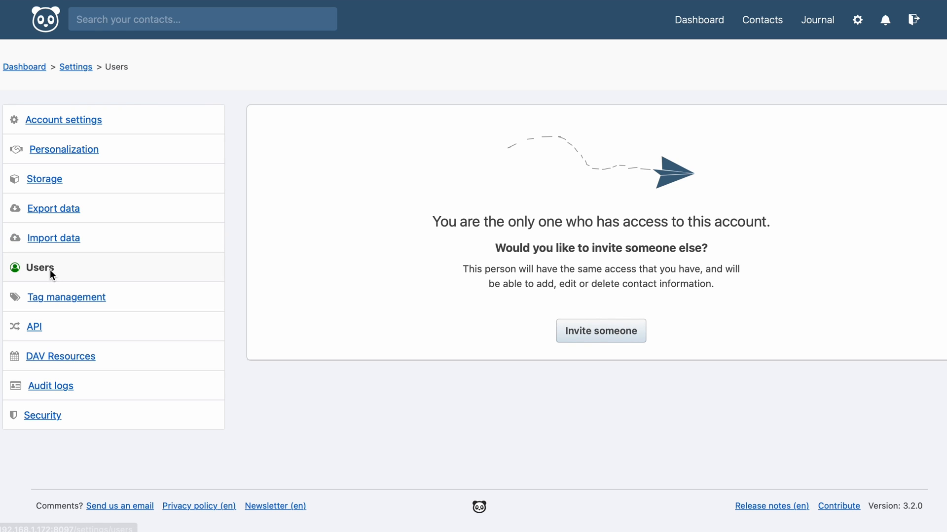
left_click(42, 415)
scroll(237, 353, "down", 3)
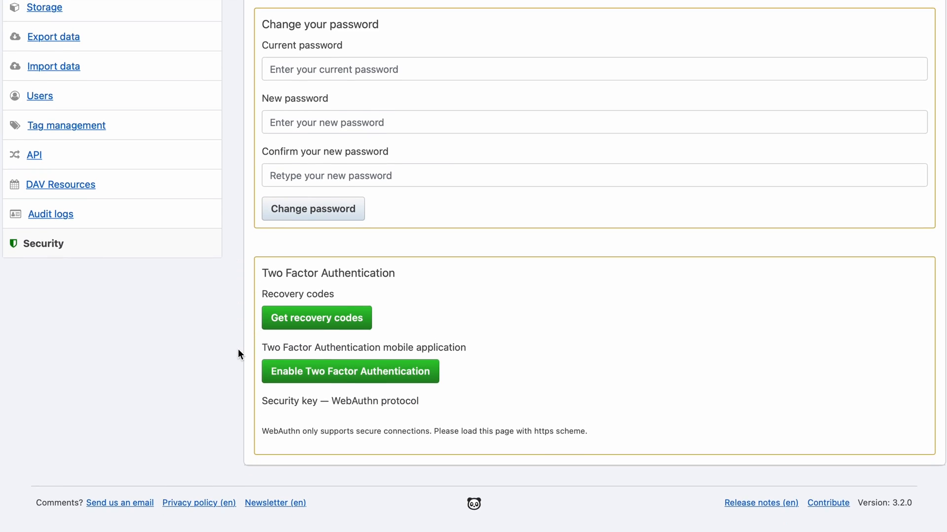
scroll(238, 349, "up", 3)
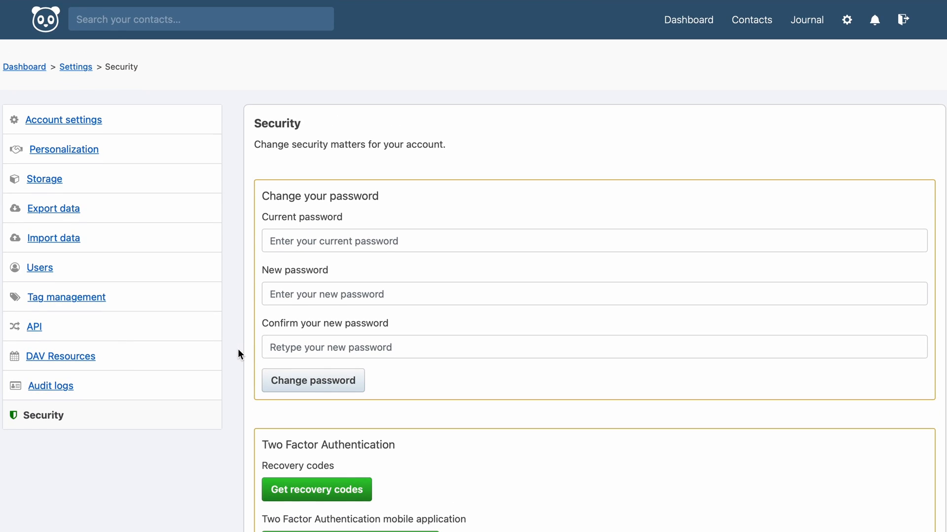
left_click(24, 67)
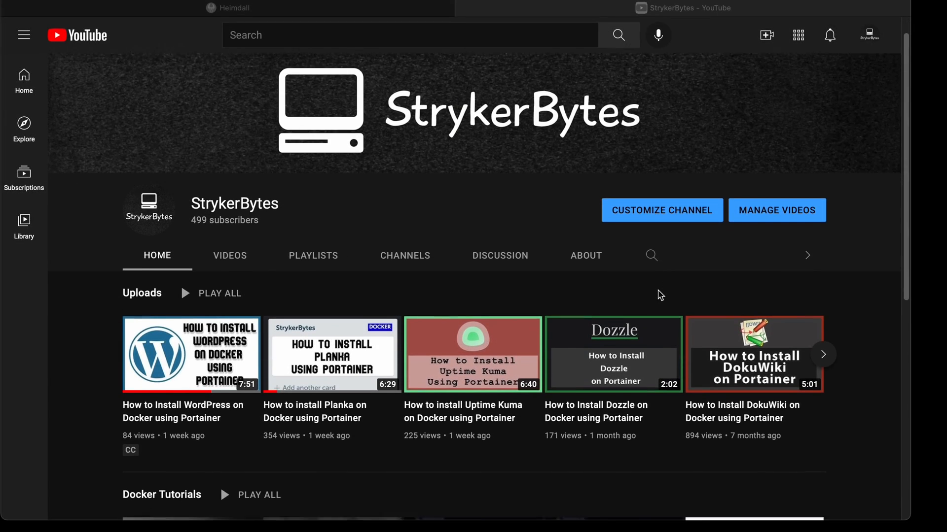
Scroll through the channel's Uploads, Docker Tutorials and Raspberry Pi rows, then back to top
scroll(660, 296, "down", 2)
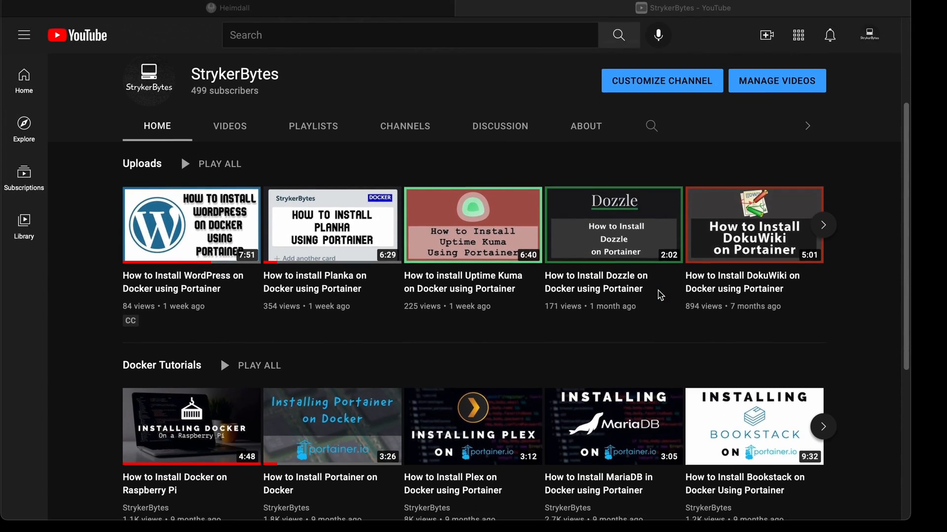
scroll(661, 295, "down", 3)
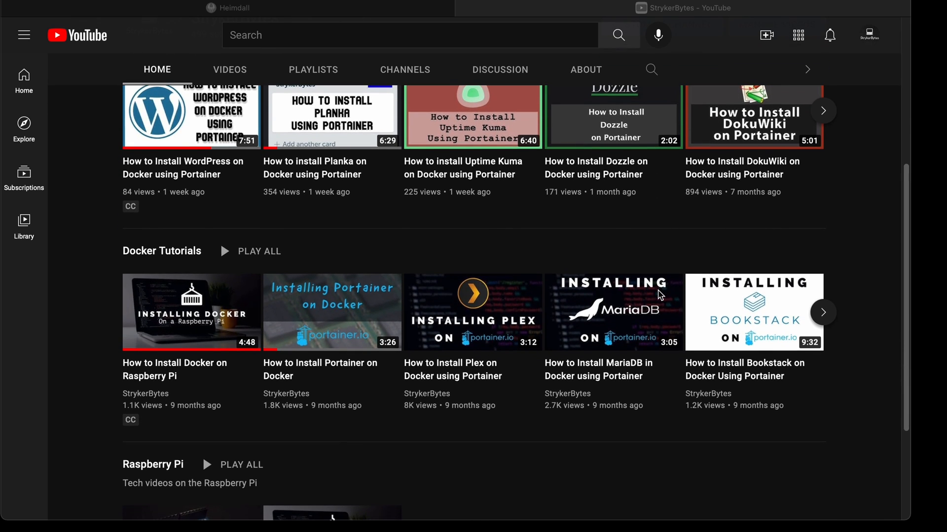
scroll(660, 296, "down", 3)
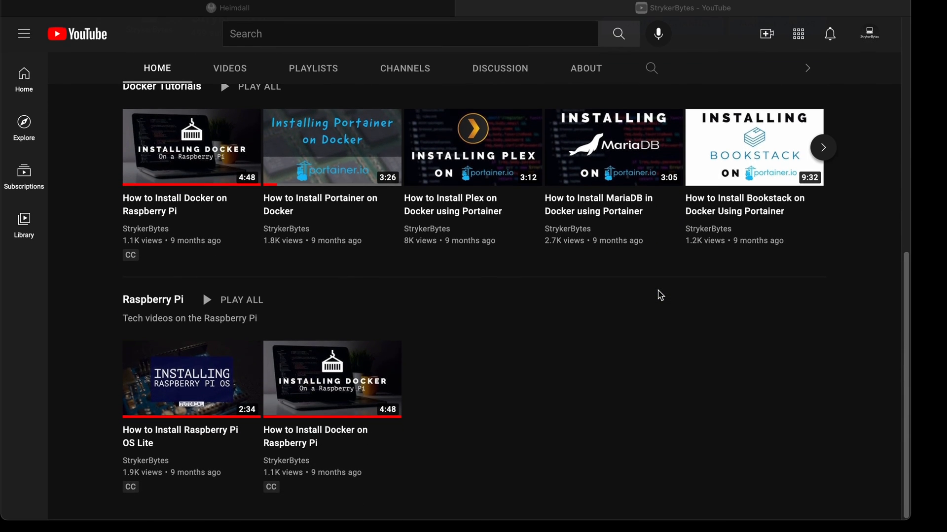
scroll(661, 296, "up", 3)
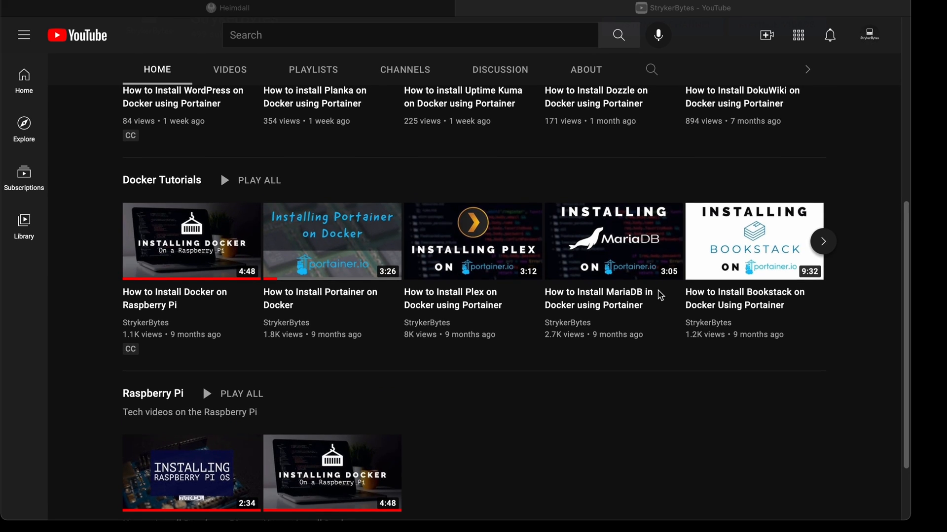
scroll(661, 296, "up", 3)
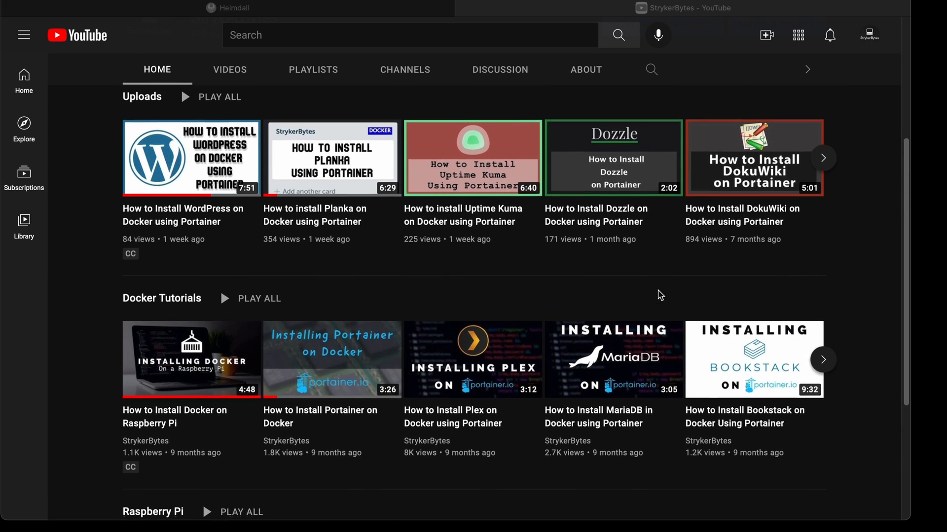
scroll(660, 296, "up", 4)
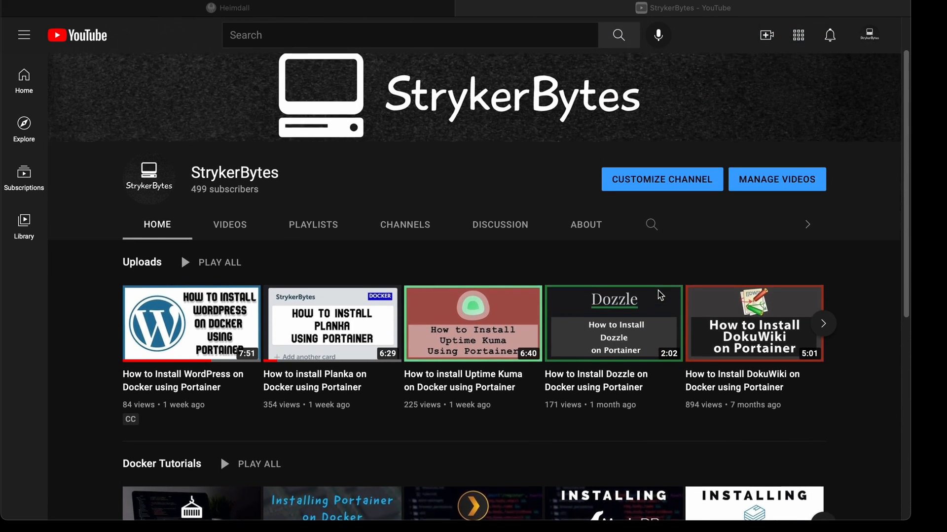
scroll(661, 296, "up", 1)
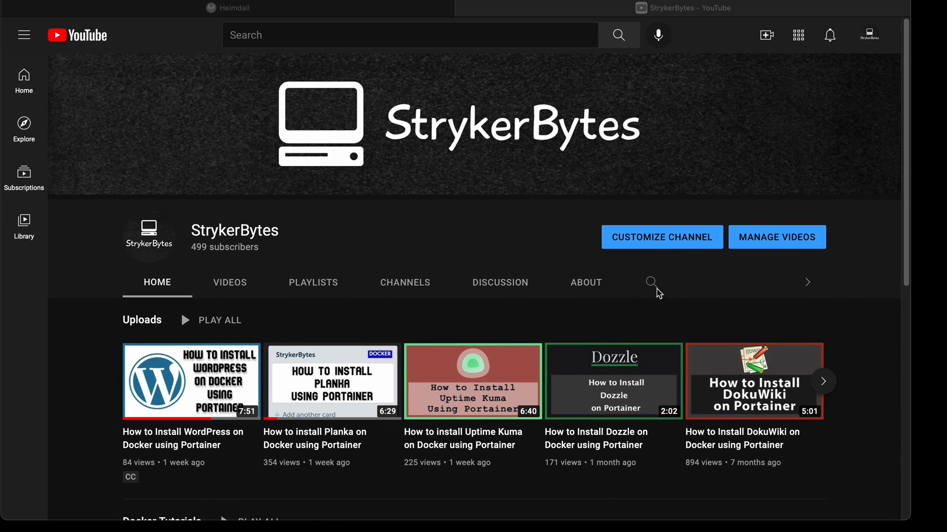